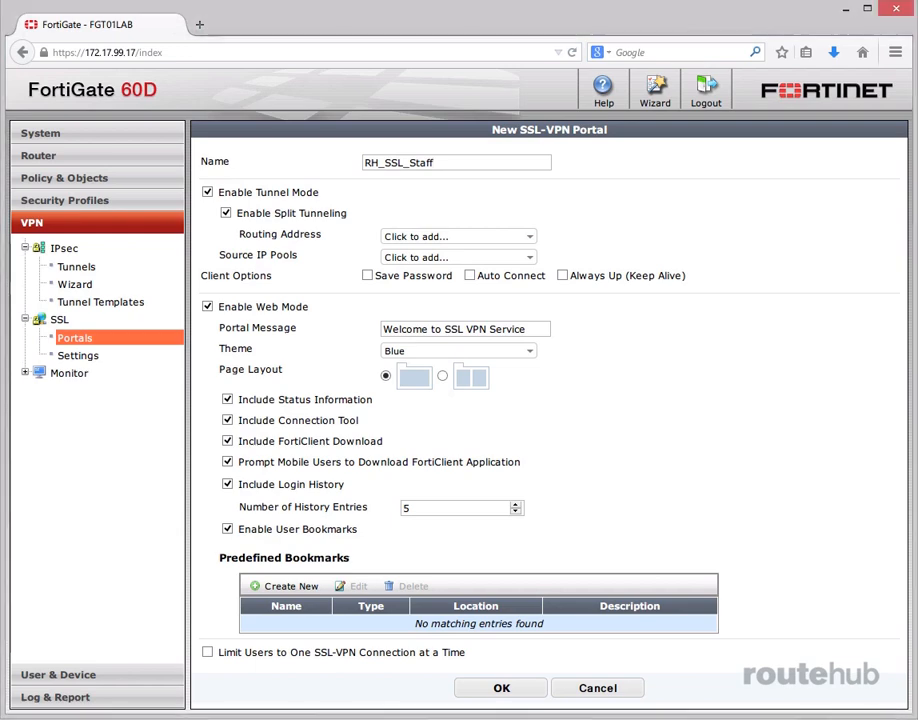
# Set the tunnel mode routing address to LAN-HQ-Group and the source IP pool to RH_SSLVPN_POOL.
pyautogui.click(527, 236)
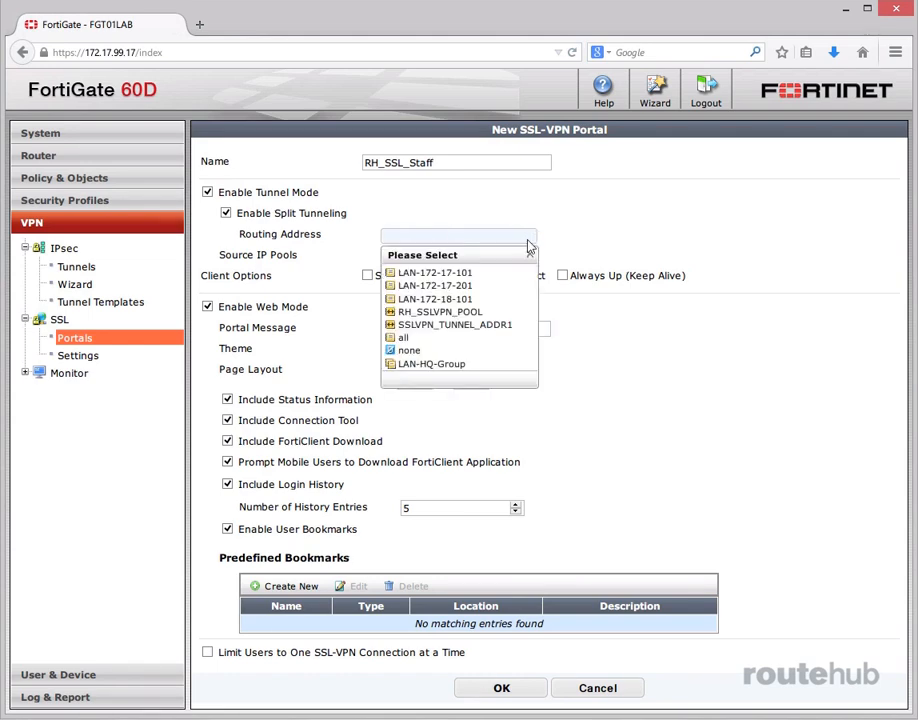
pyautogui.click(440, 363)
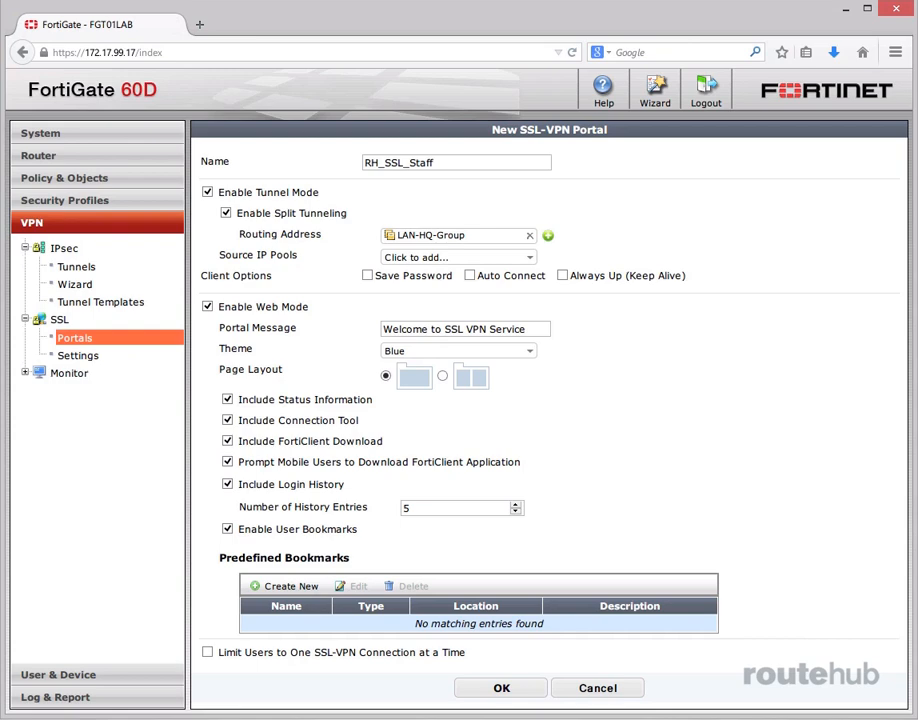
pyautogui.click(525, 259)
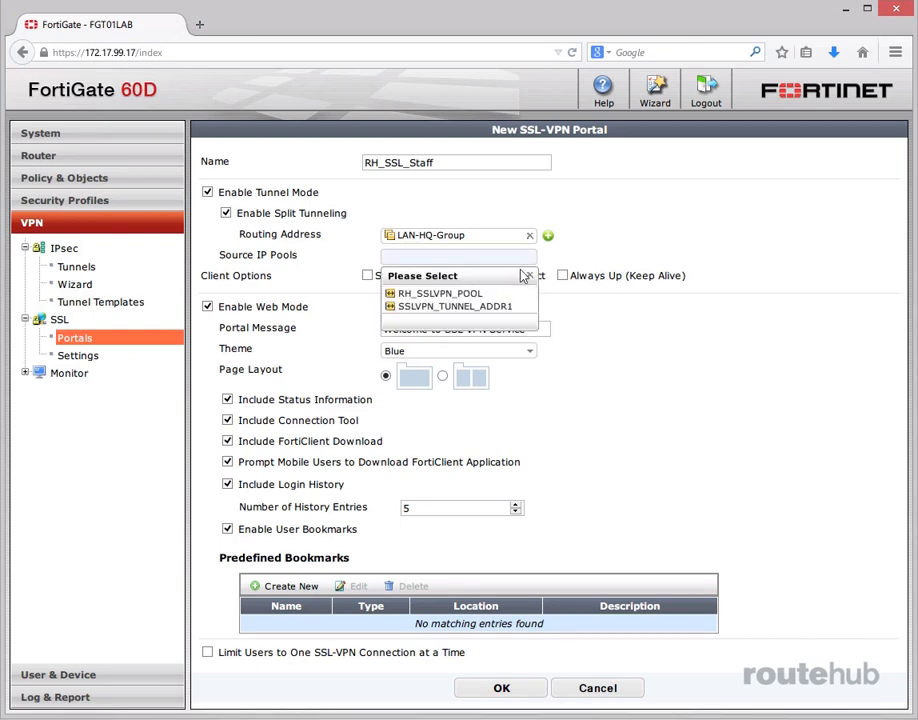
pyautogui.click(470, 293)
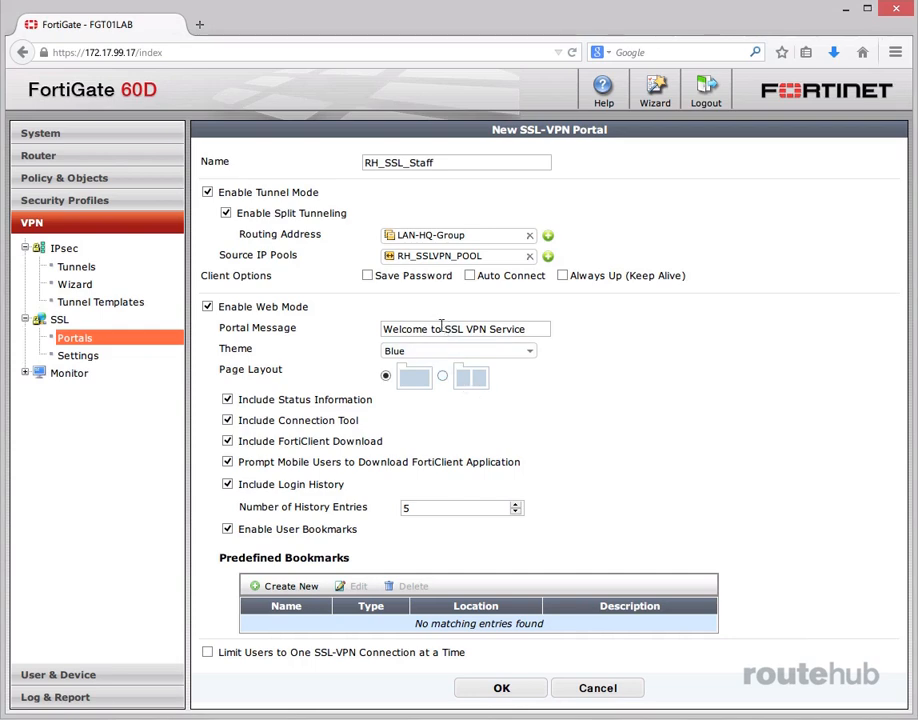
# Change the portal message to "RouteHub SSL VPN Service" and choose the two-column page layout.
pyautogui.moveTo(440, 329); pyautogui.dragTo(383, 329)
pyautogui.write('RouteHub')
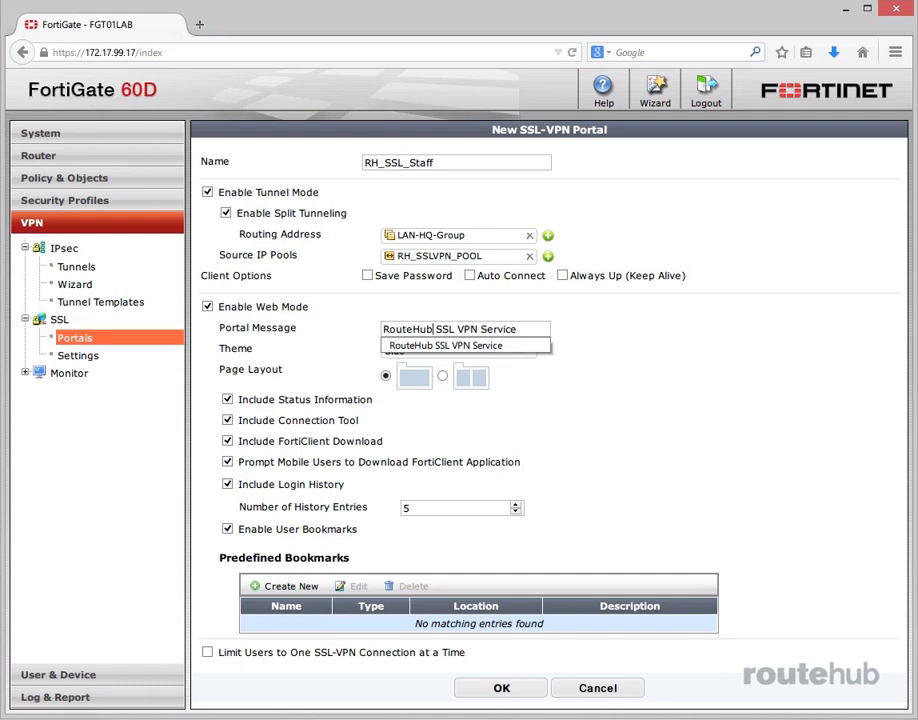
pyautogui.click(688, 421)
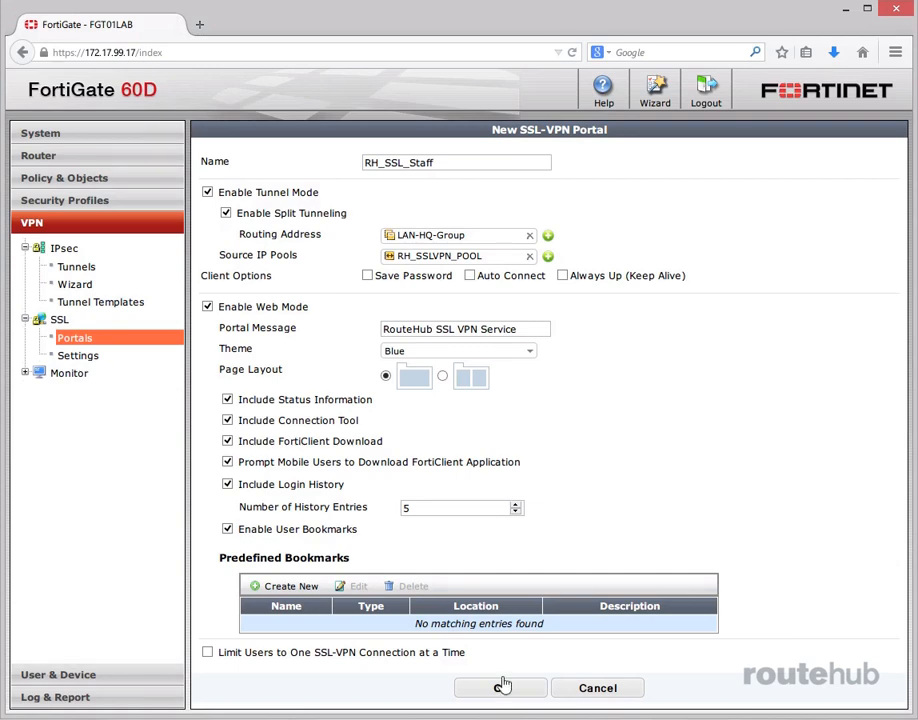
pyautogui.click(442, 375)
# Add a predefined HTTP/HTTPS bookmark named Web Server in category Servers with URL 172.17.201.100, and save the portal.
pyautogui.click(311, 586)
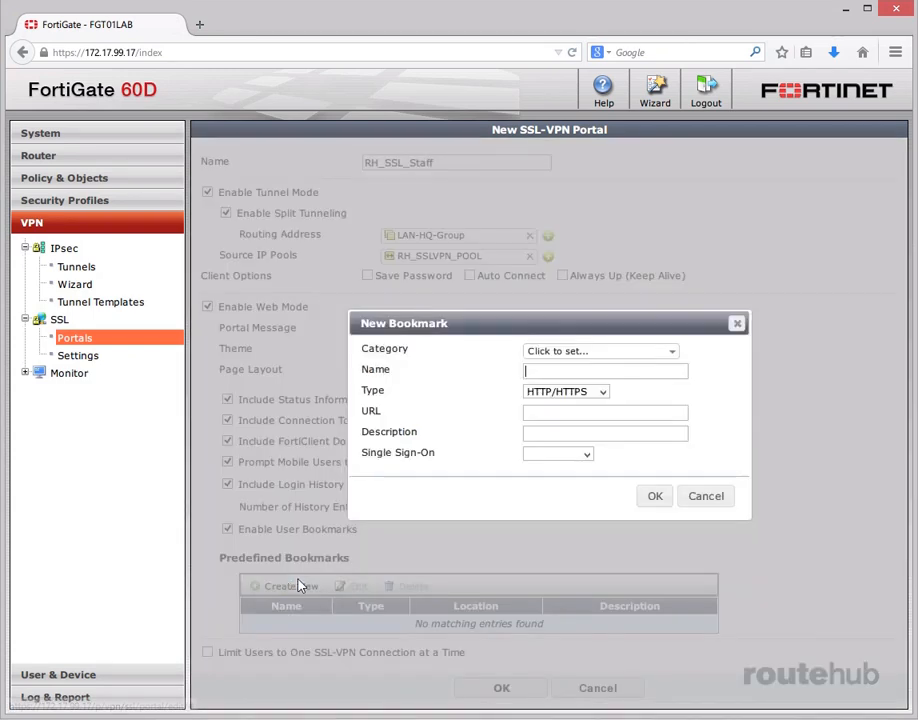
pyautogui.click(674, 352)
pyautogui.write('Servers')
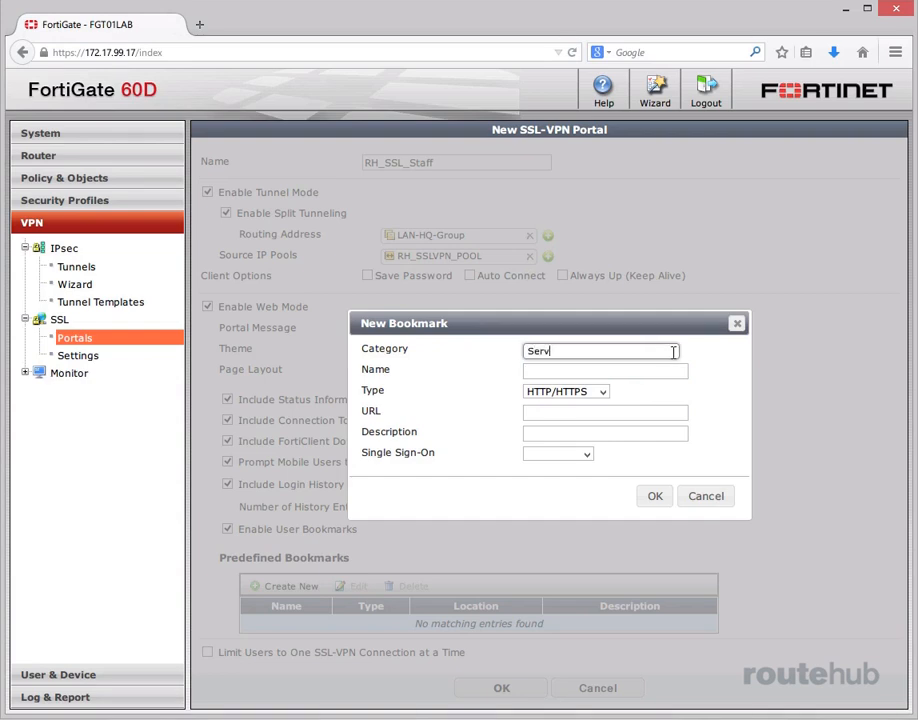
pyautogui.click(640, 374)
pyautogui.write('Web Server')
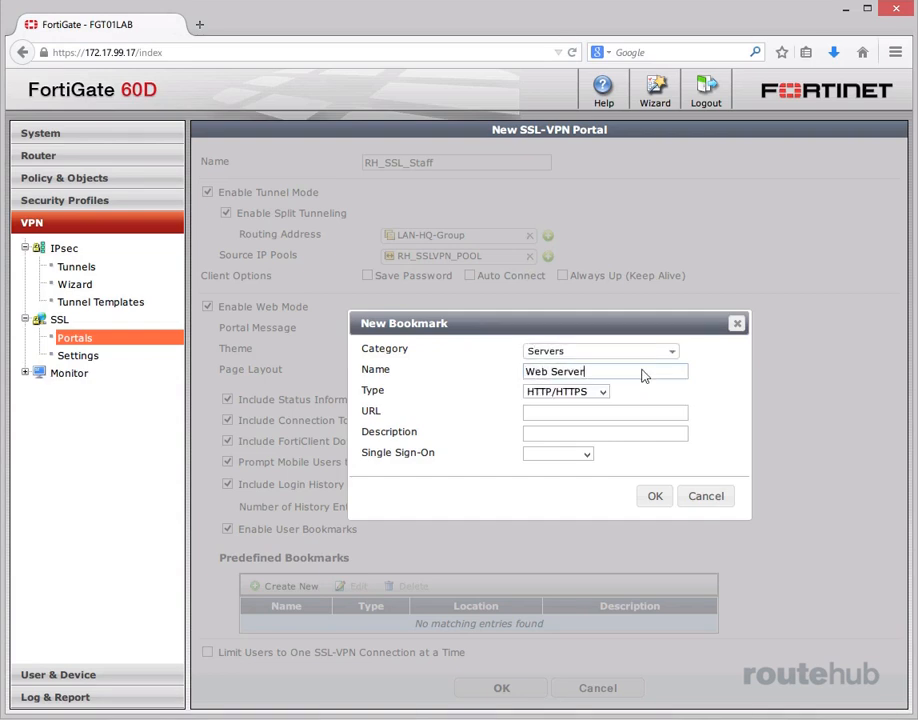
pyautogui.press('Tab')
pyautogui.press('Tab')
pyautogui.write('172.17.201.100')
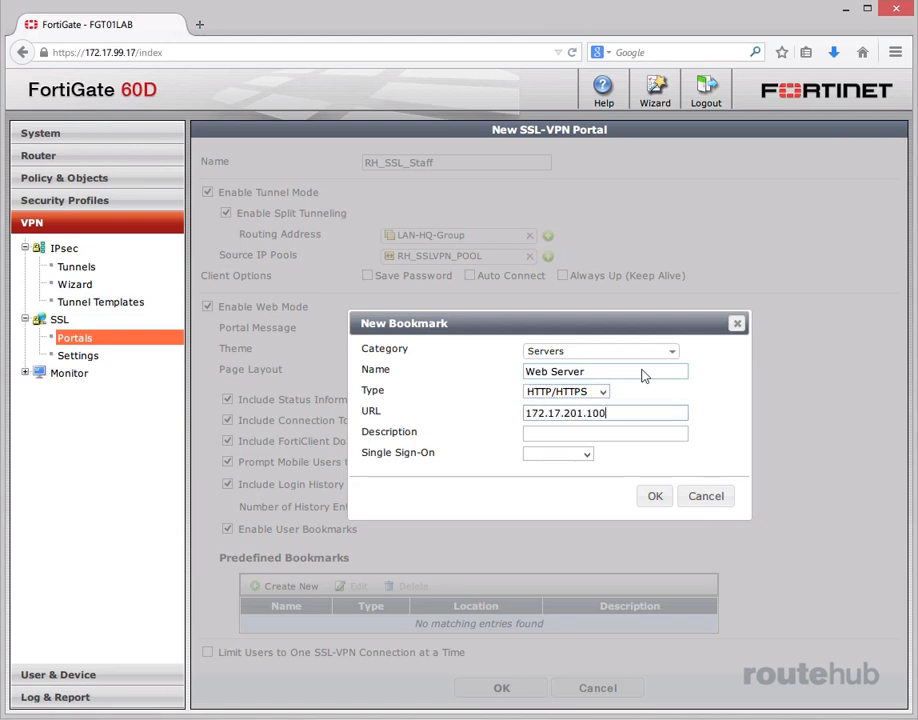
pyautogui.click(653, 498)
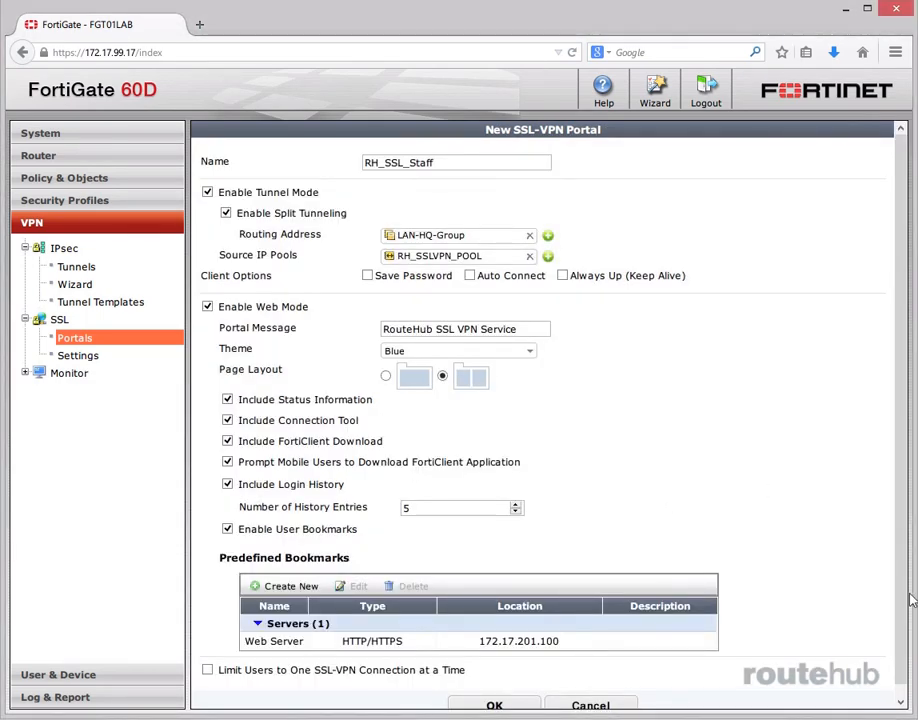
pyautogui.moveTo(905, 596); pyautogui.dragTo(907, 616)
pyautogui.click(495, 694)
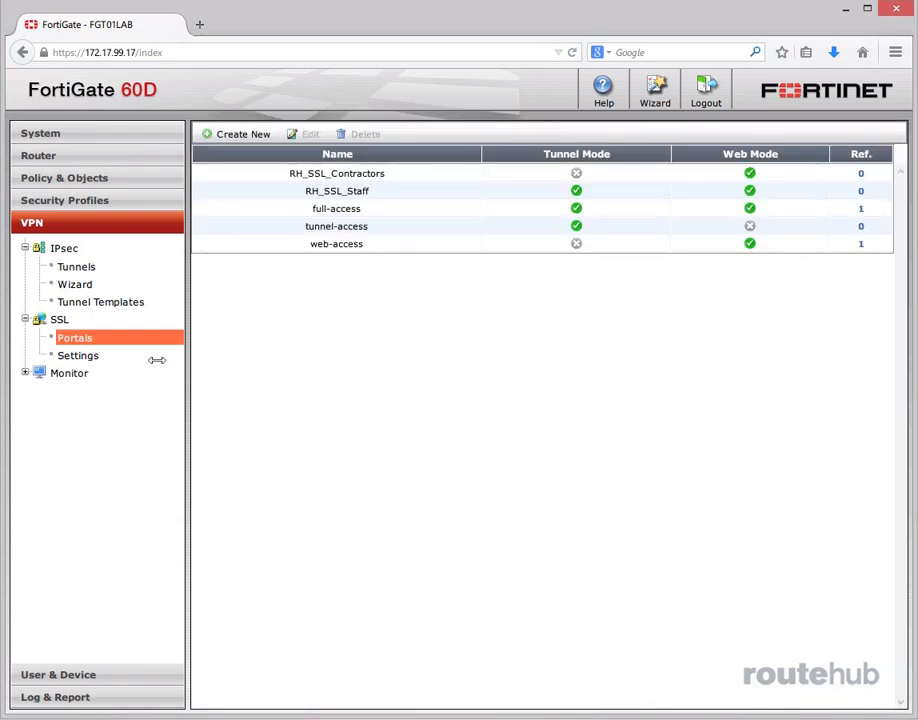
# In the SSL-VPN settings, clear the listening interface and select wan1 (WAN) for it.
pyautogui.click(68, 357)
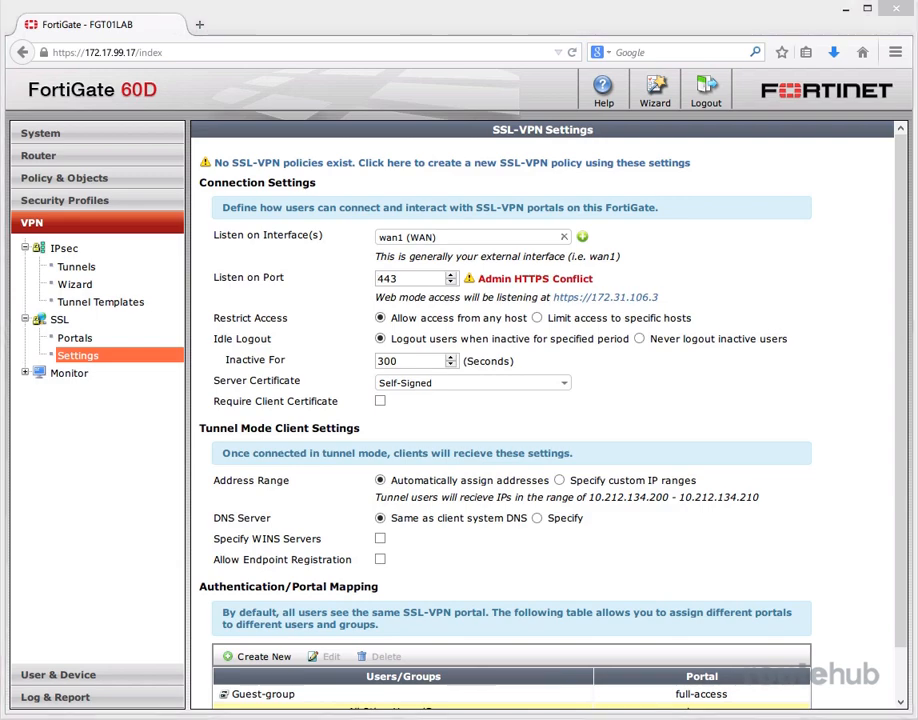
pyautogui.click(563, 237)
pyautogui.click(563, 240)
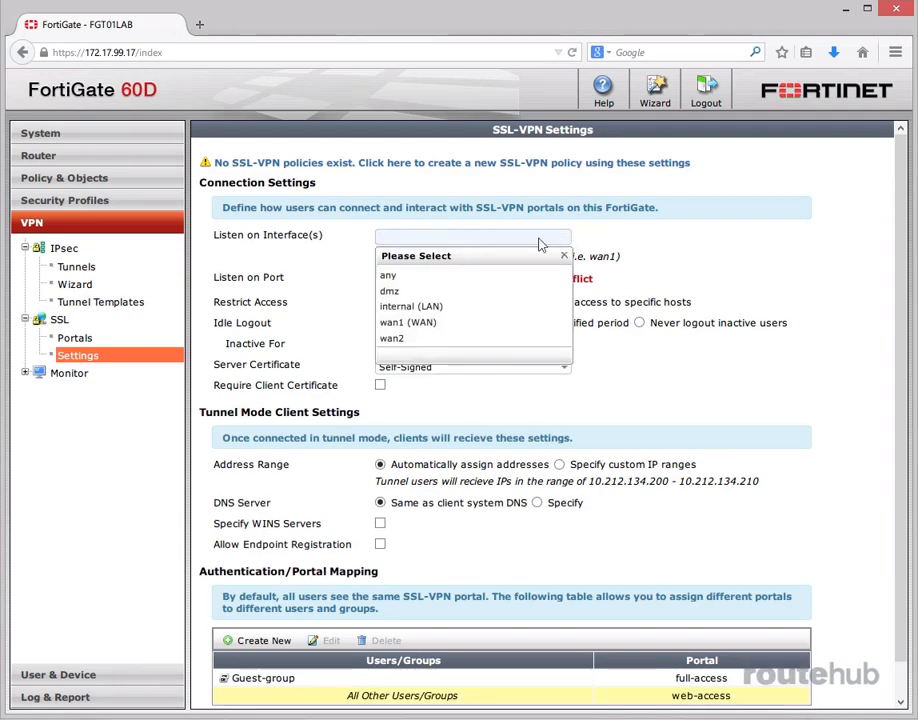
pyautogui.click(498, 322)
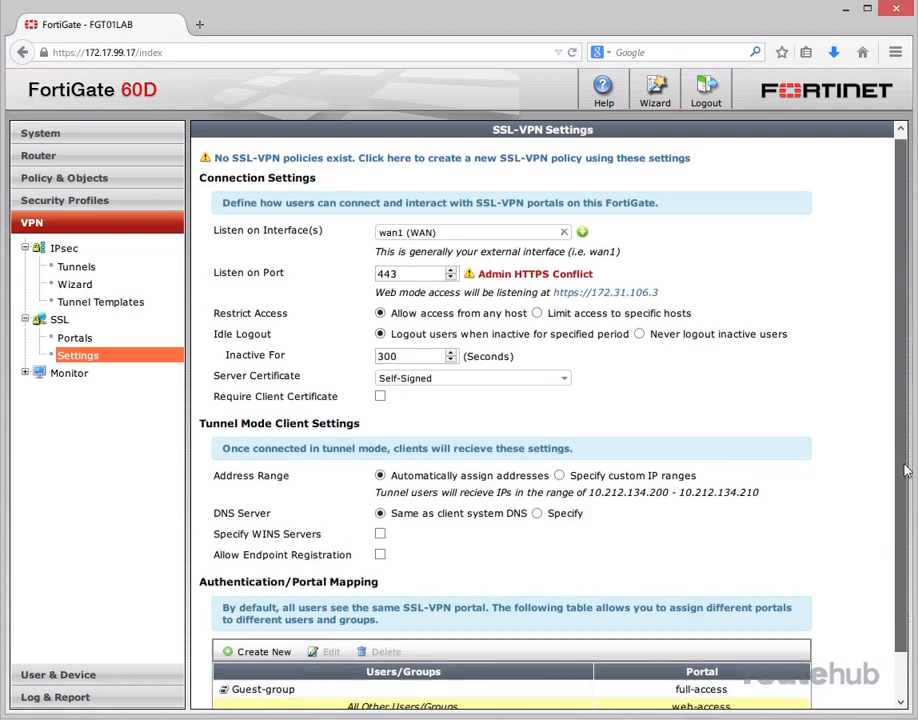
# Switch the tunnel client address range to custom IP ranges and replace the default range with RH_SSLVPN_POOL.
pyautogui.scroll(-2, 912, 550)
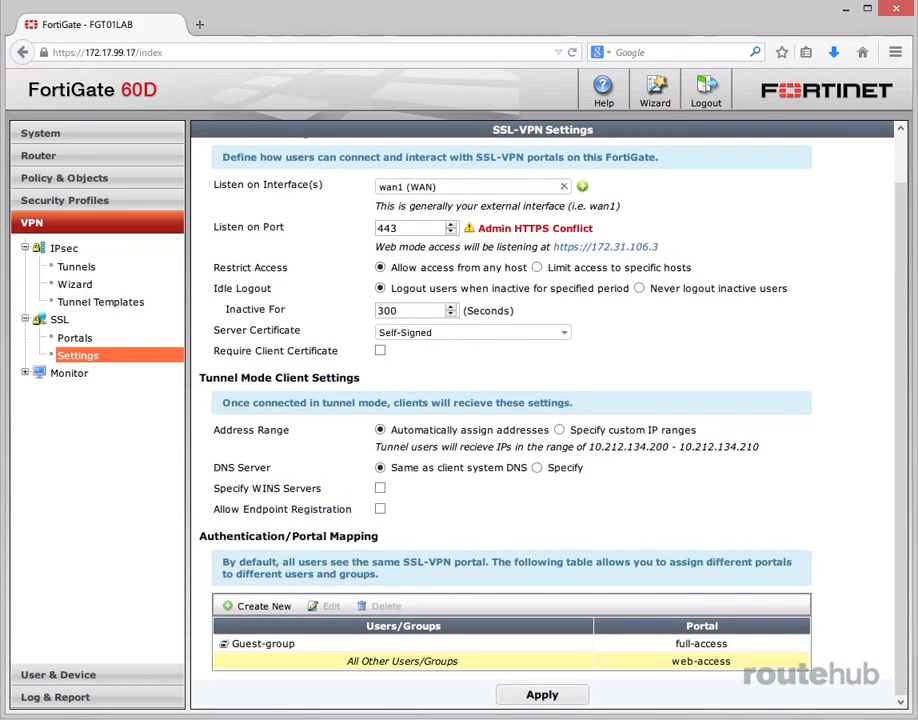
pyautogui.click(560, 429)
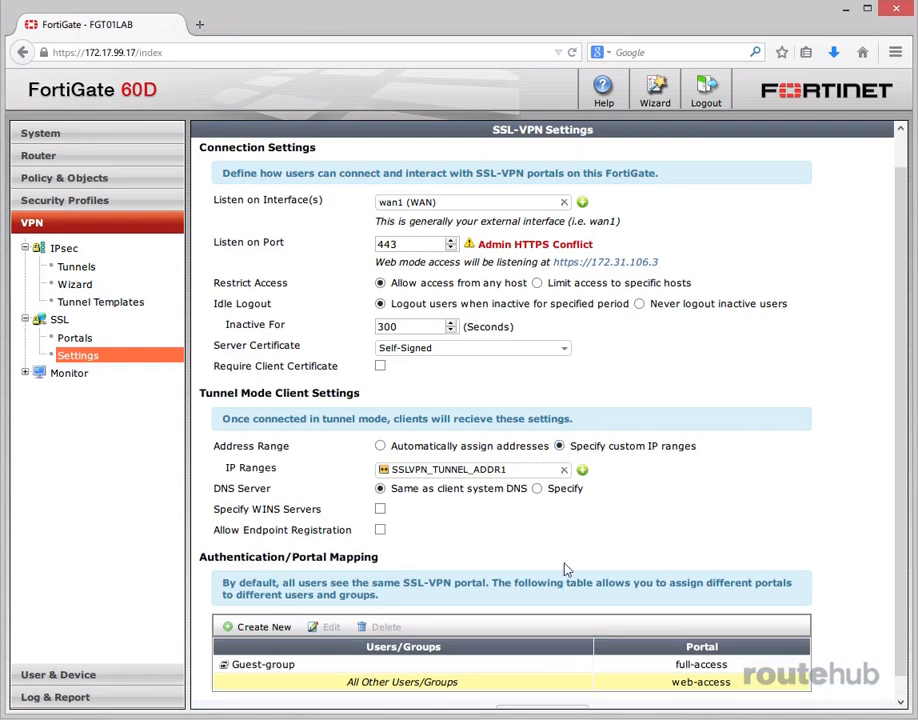
pyautogui.click(563, 470)
pyautogui.click(563, 474)
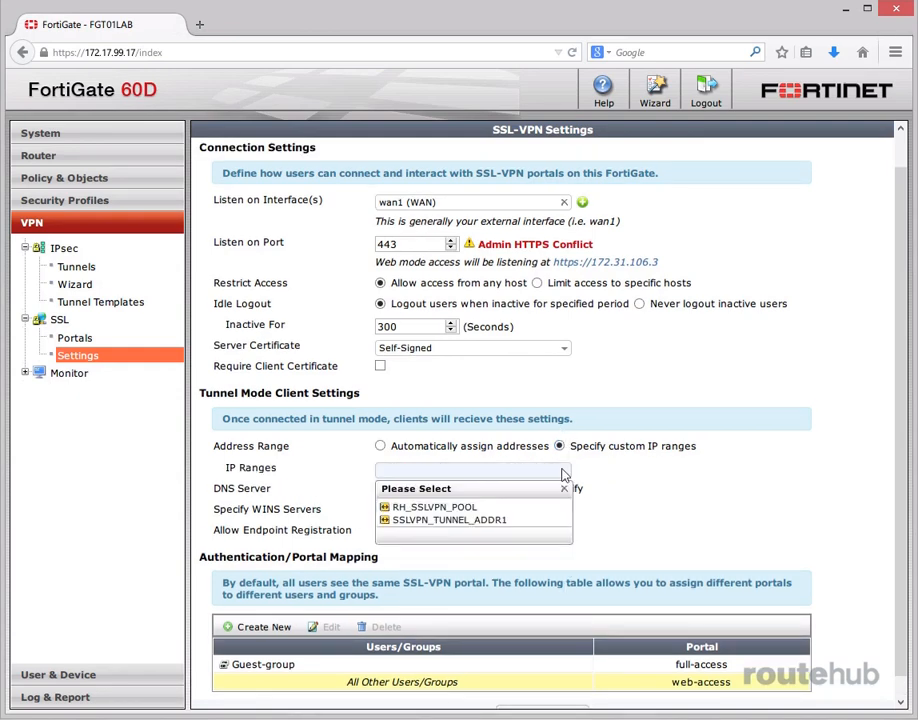
pyautogui.click(478, 504)
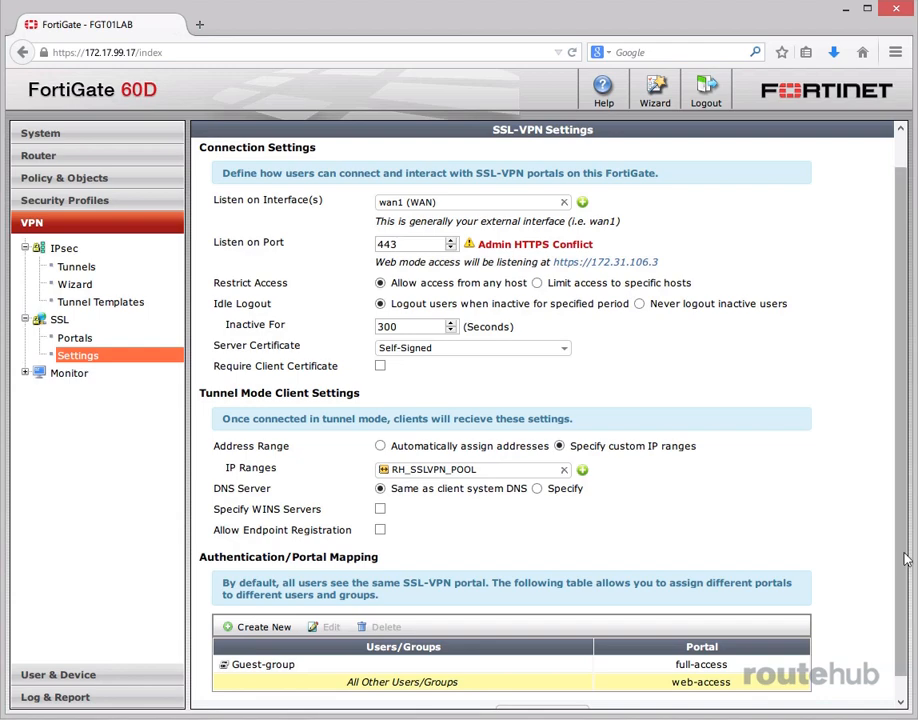
# Delete the Guest-group entry from the authentication/portal mapping table.
pyautogui.scroll(-1, 908, 553)
pyautogui.click(305, 644)
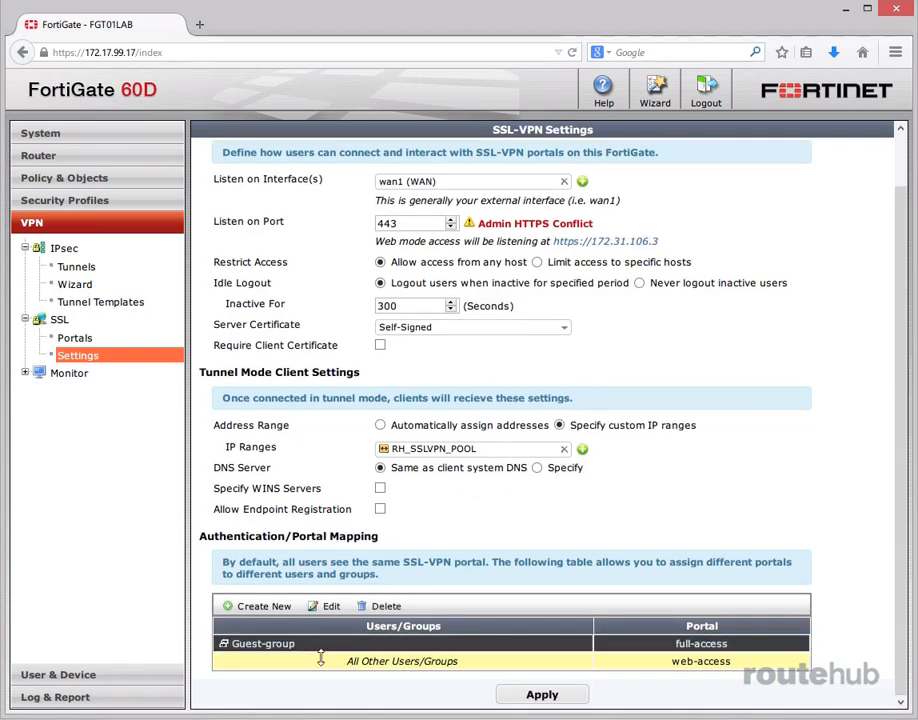
pyautogui.click(386, 606)
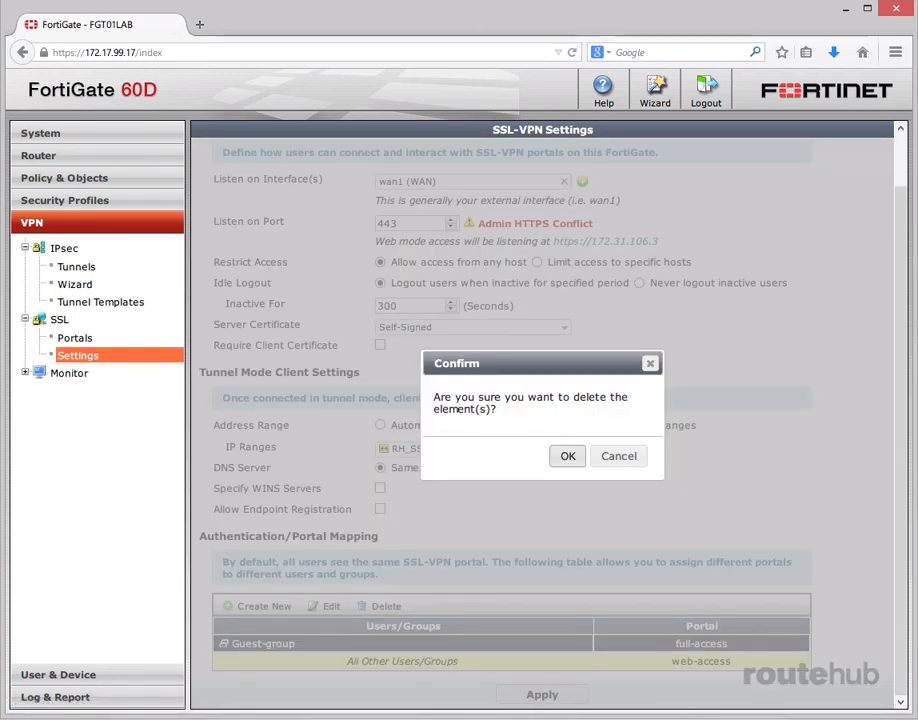
pyautogui.click(569, 454)
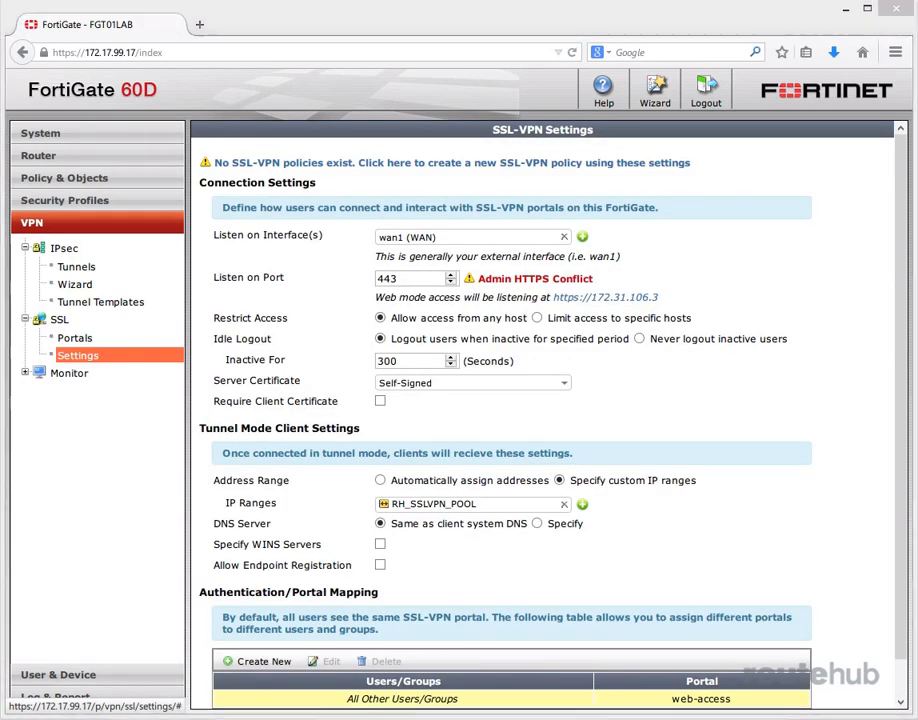
# Create an authentication/portal mapping that assigns the RH_Users_Staff group to the RH_SSL_Staff portal.
pyautogui.scroll(-1, 903, 636)
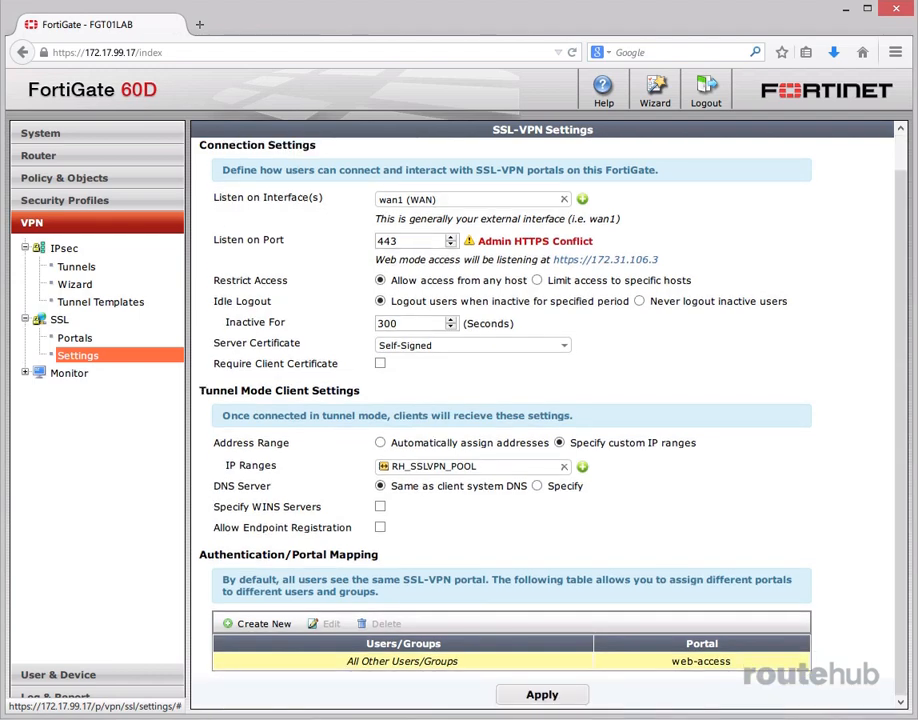
pyautogui.click(262, 623)
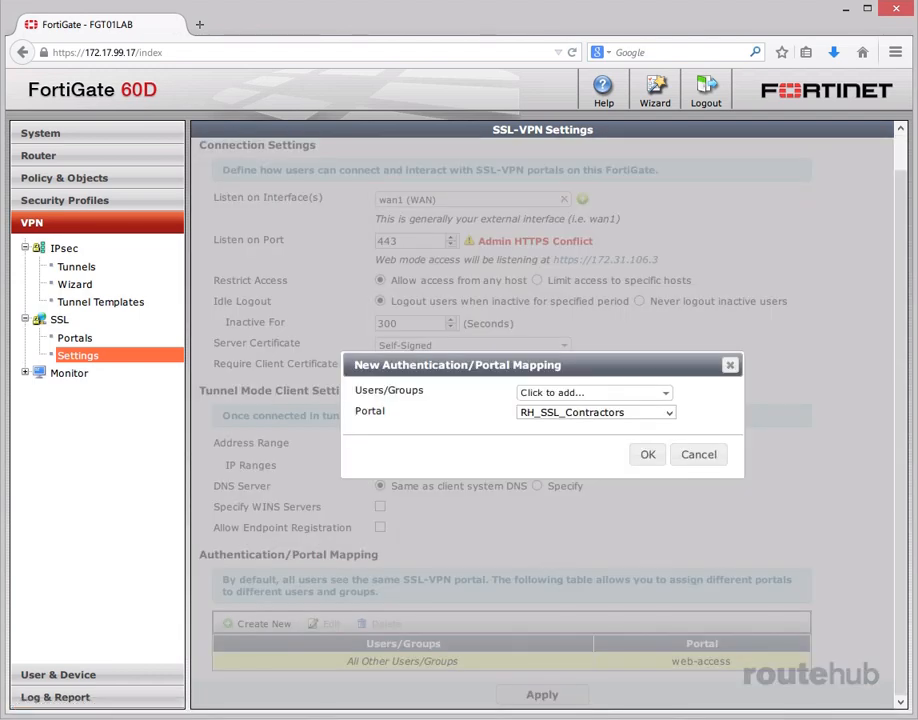
pyautogui.click(663, 394)
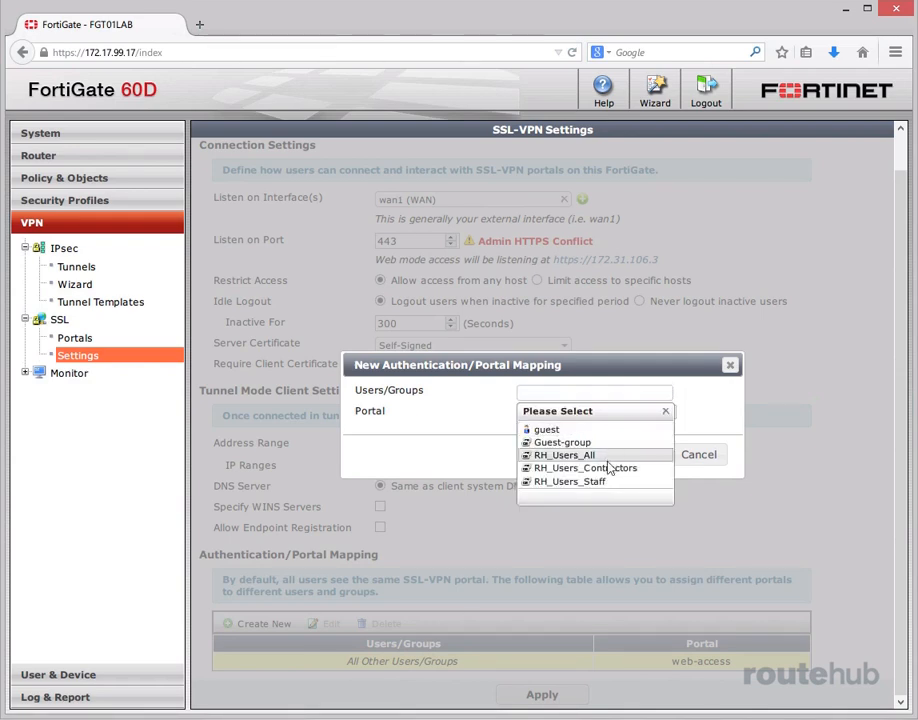
pyautogui.click(570, 482)
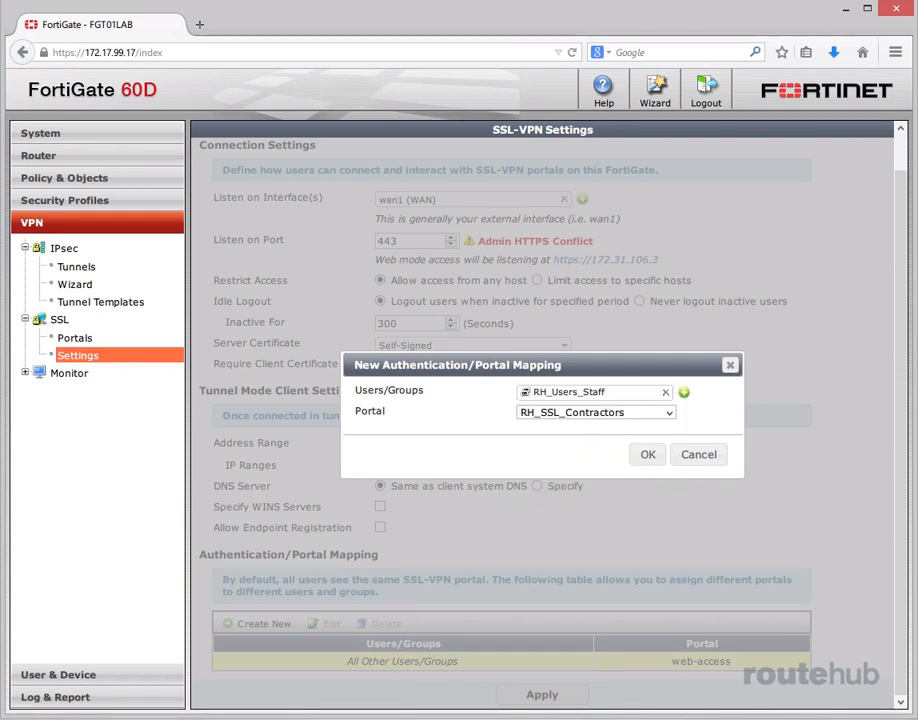
pyautogui.click(669, 412)
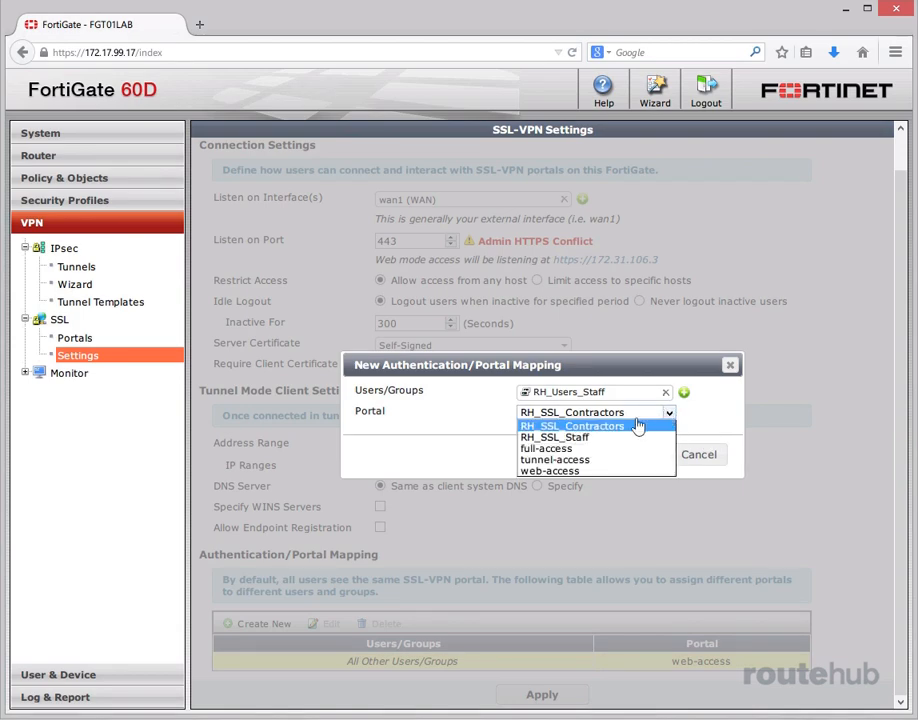
pyautogui.click(607, 439)
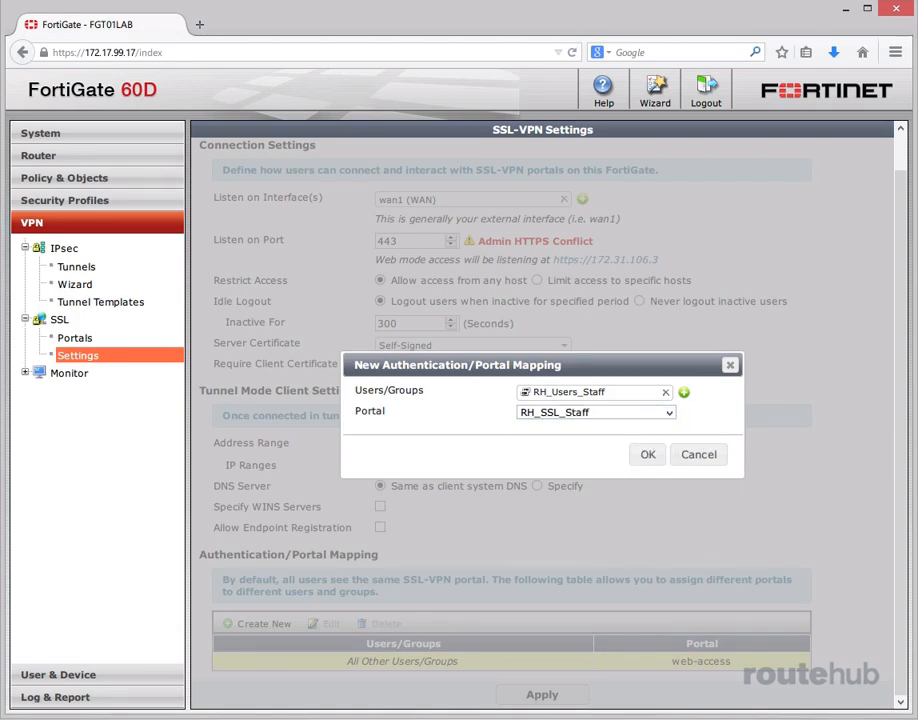
pyautogui.click(646, 455)
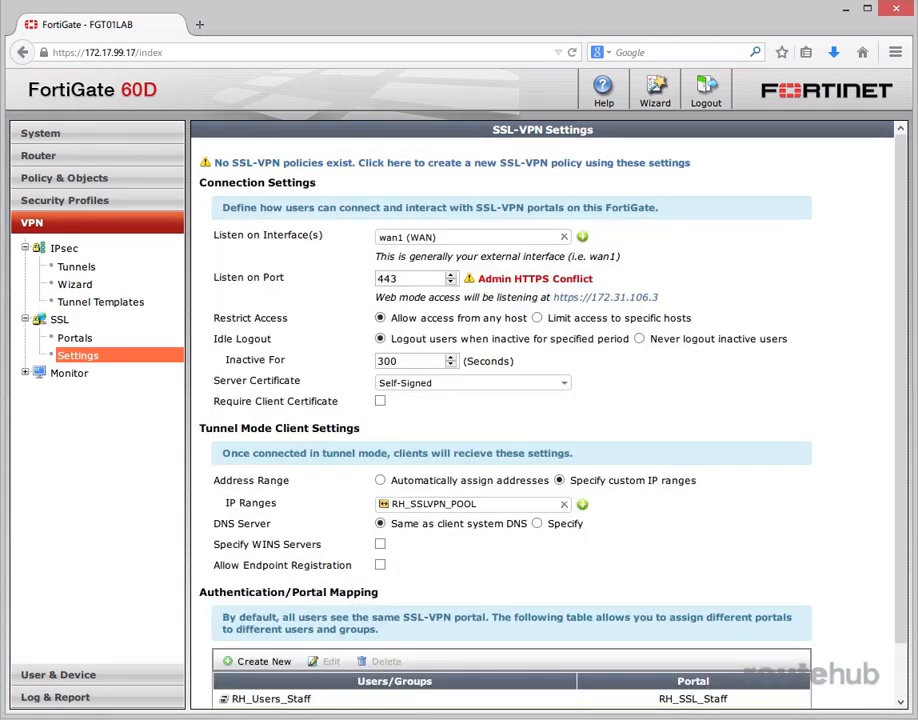
# Create an authentication/portal mapping that assigns the RH_Users_Contractors group to the RH_SSL_Contractors portal.
pyautogui.scroll(-1, 885, 660)
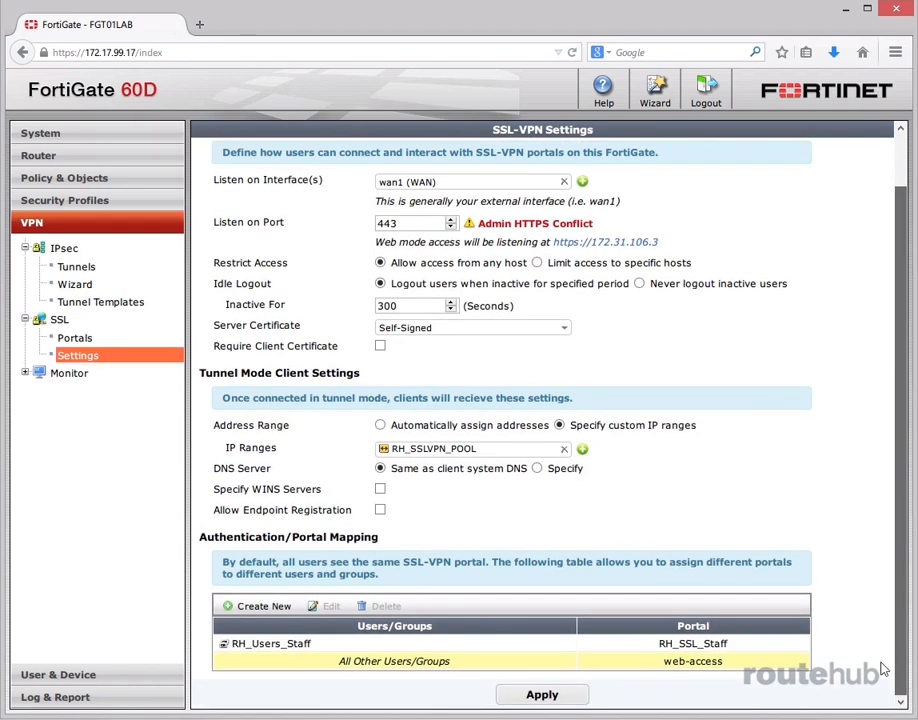
pyautogui.click(260, 605)
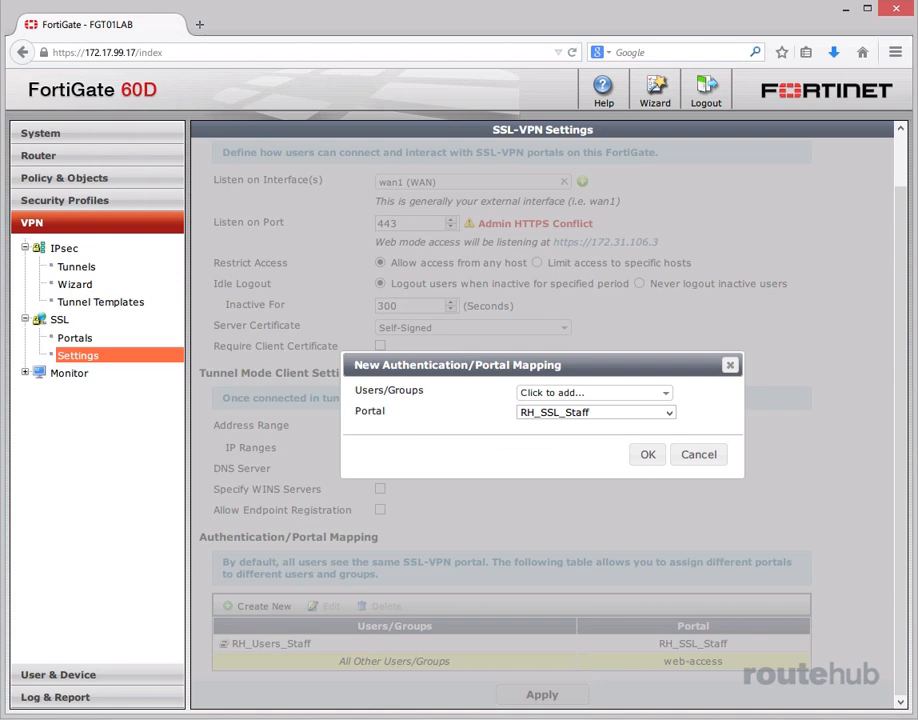
pyautogui.click(659, 396)
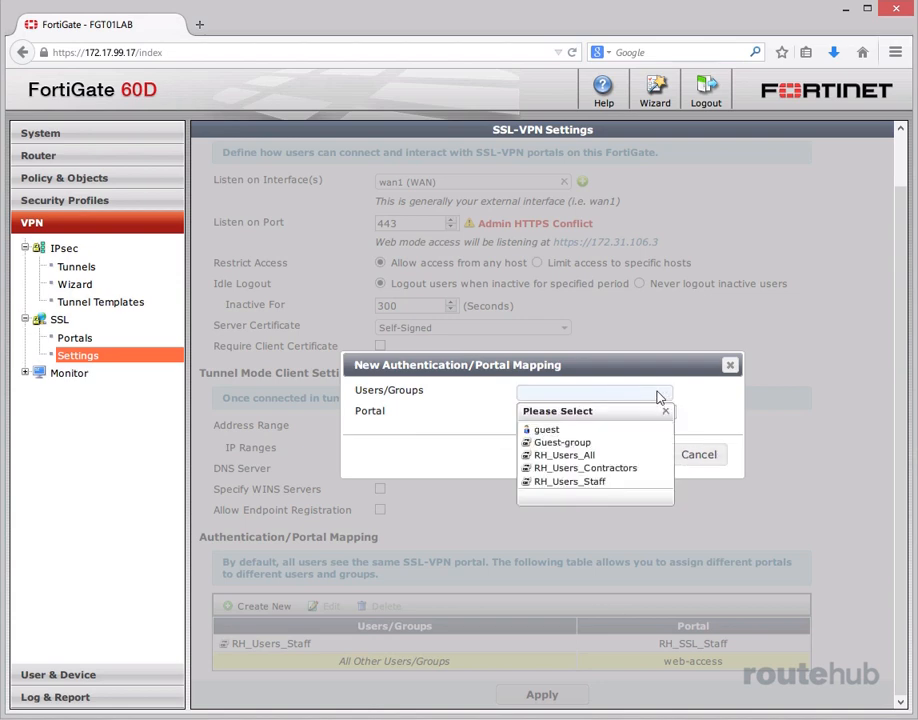
pyautogui.click(566, 468)
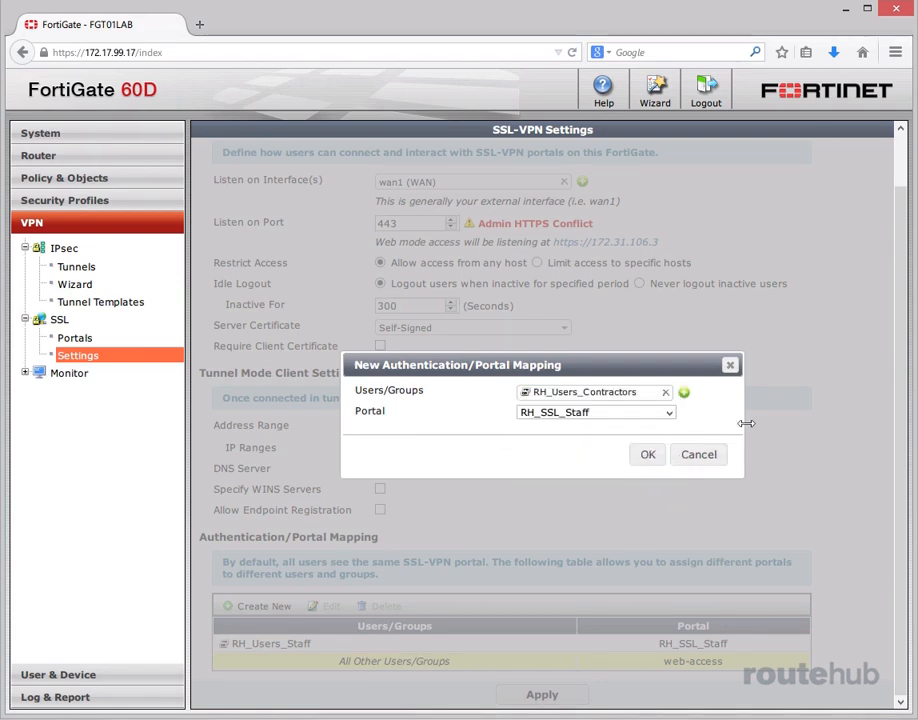
pyautogui.click(650, 413)
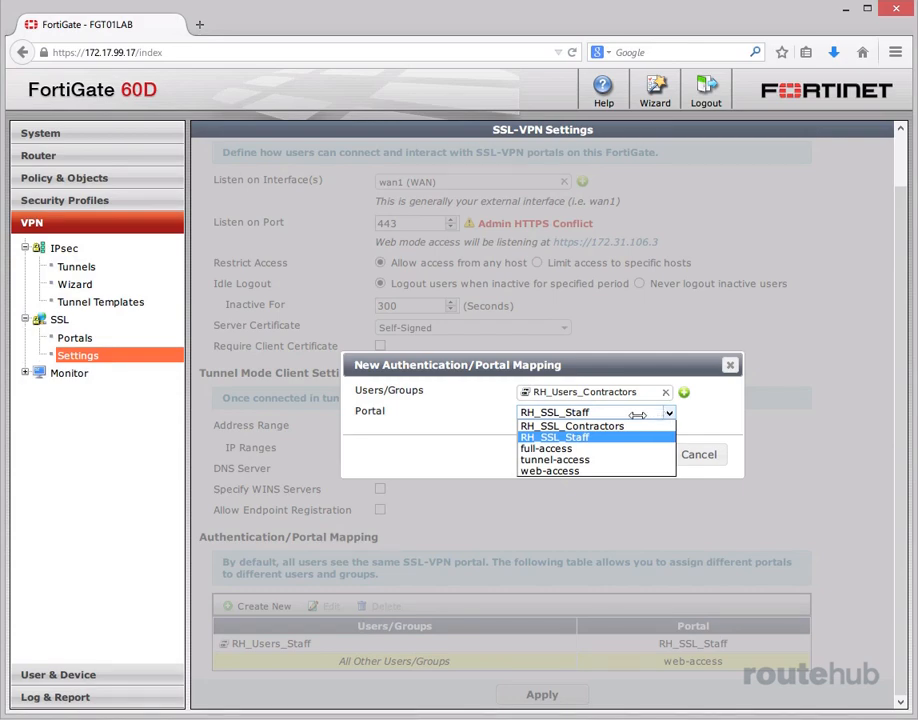
pyautogui.click(575, 426)
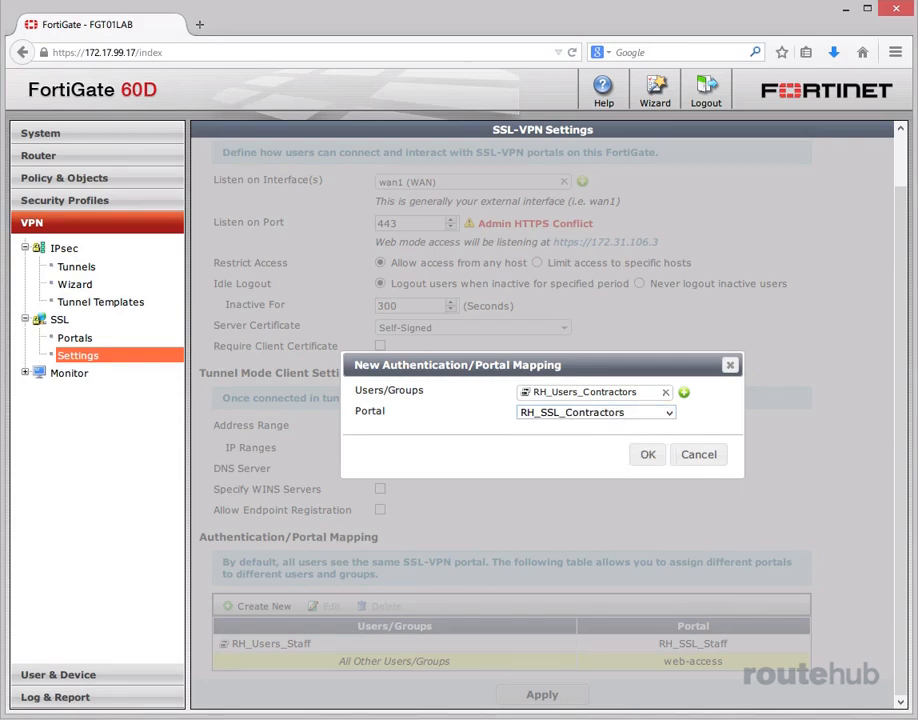
pyautogui.click(647, 456)
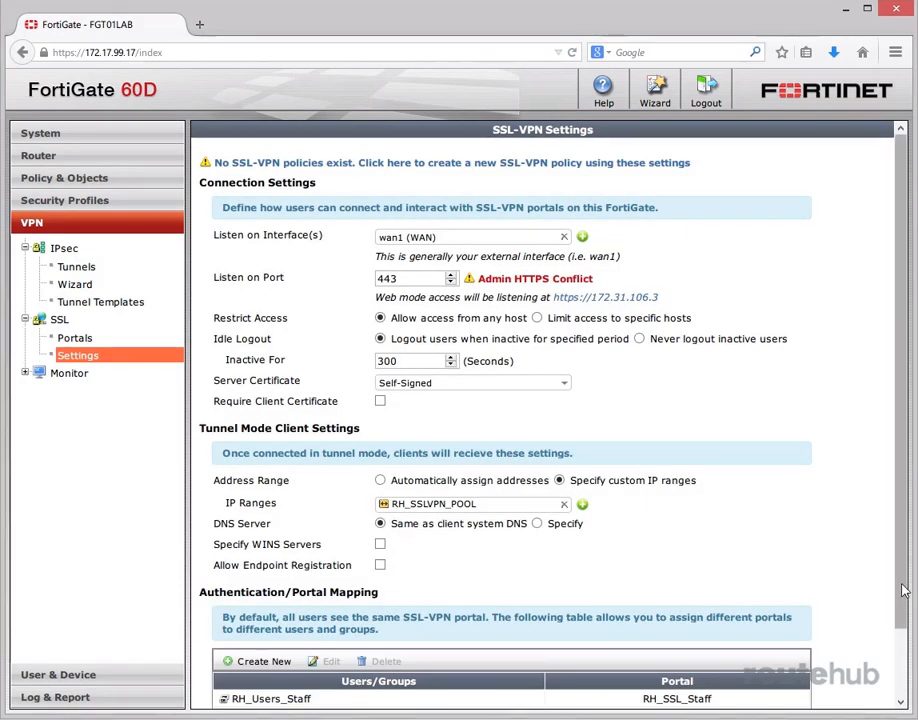
# Set the default mapping for All Other Users/Groups to the RH_SSL_Contractors portal and apply the SSL-VPN settings.
pyautogui.scroll(-2, 545, 420)
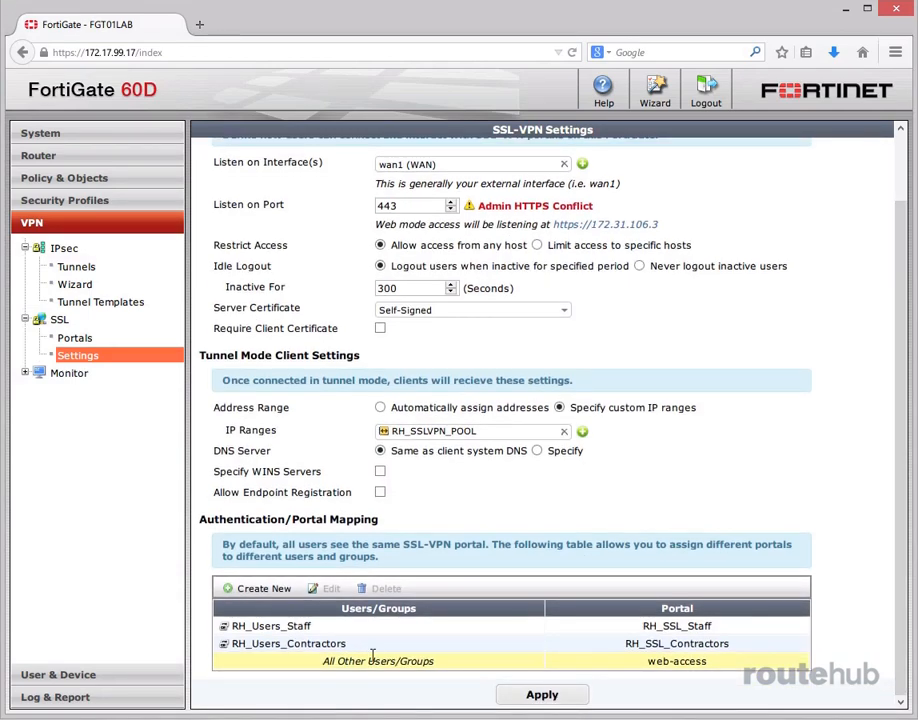
pyautogui.doubleClick(665, 664)
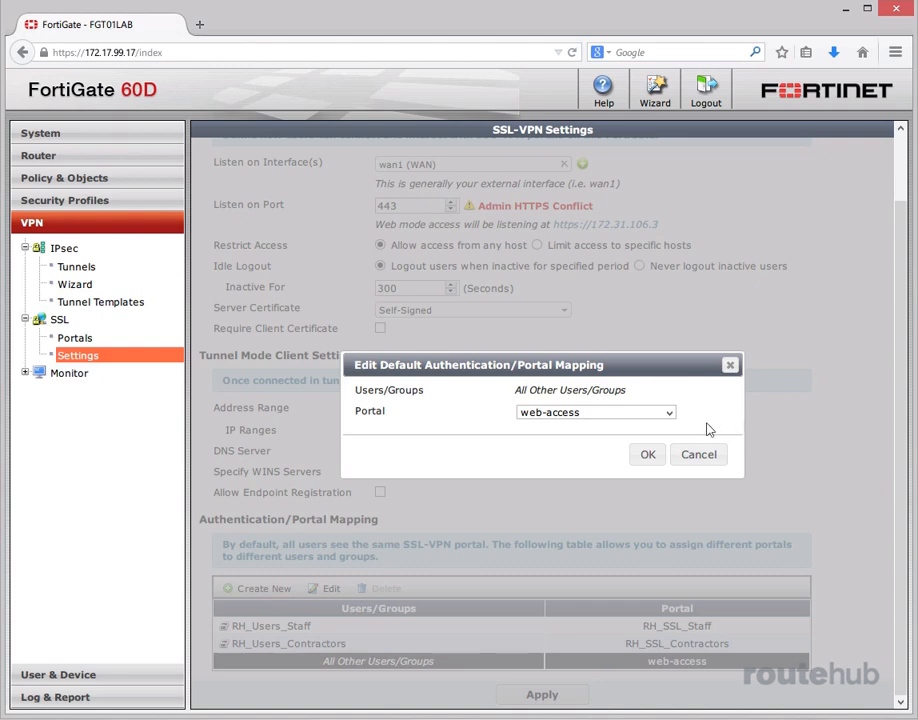
pyautogui.click(669, 413)
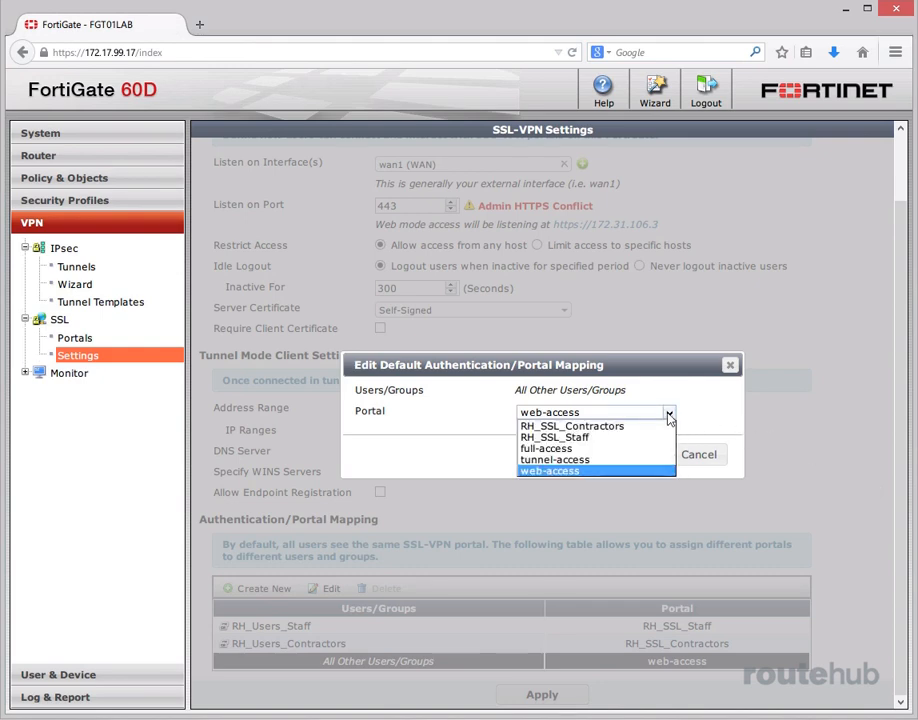
pyautogui.click(605, 426)
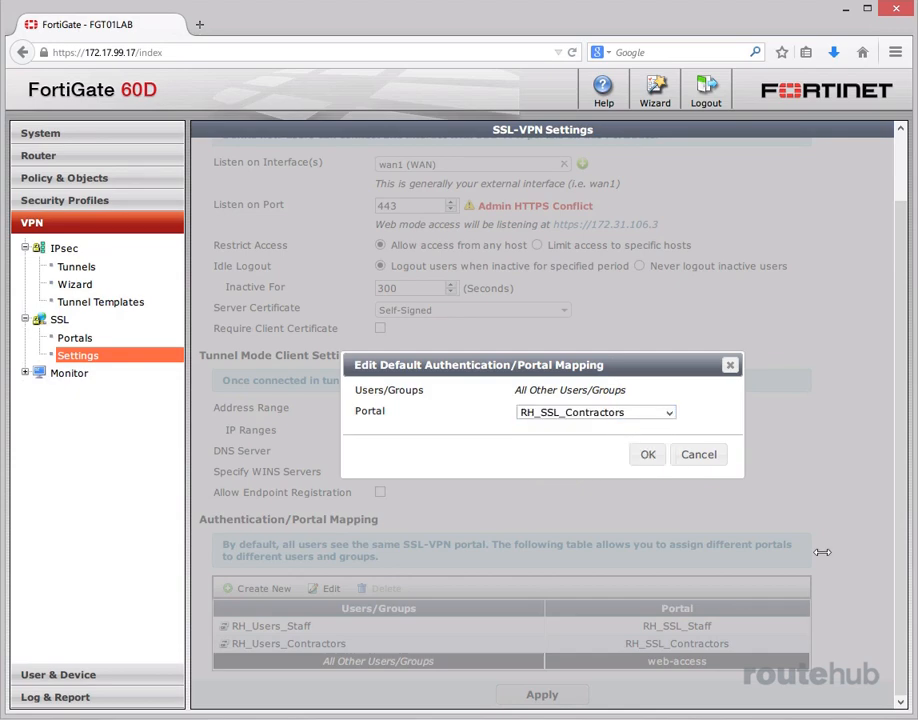
pyautogui.click(648, 455)
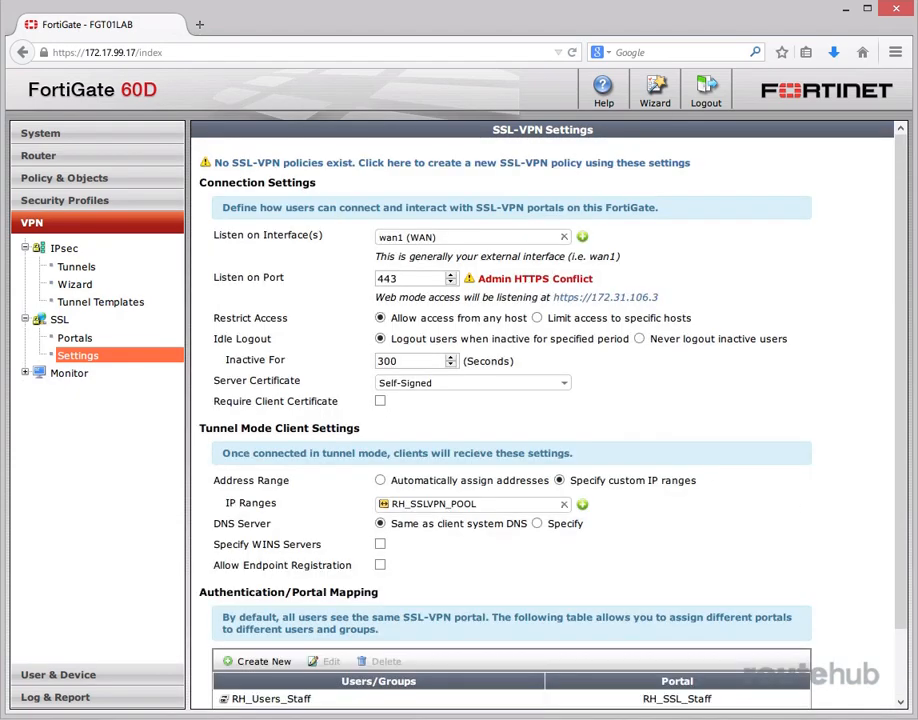
pyautogui.scroll(-2, 545, 420)
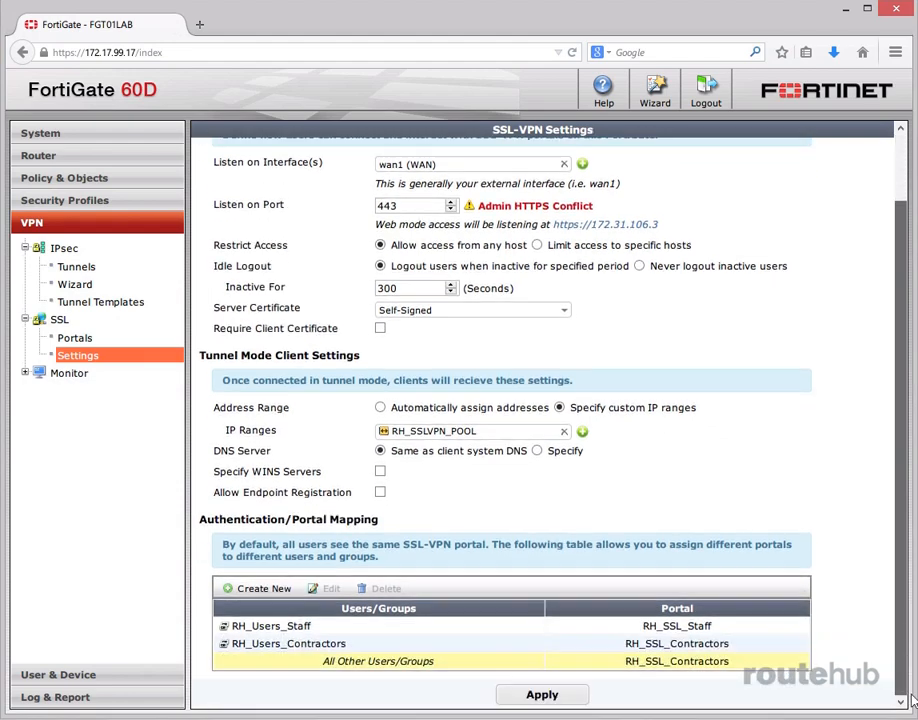
pyautogui.click(542, 694)
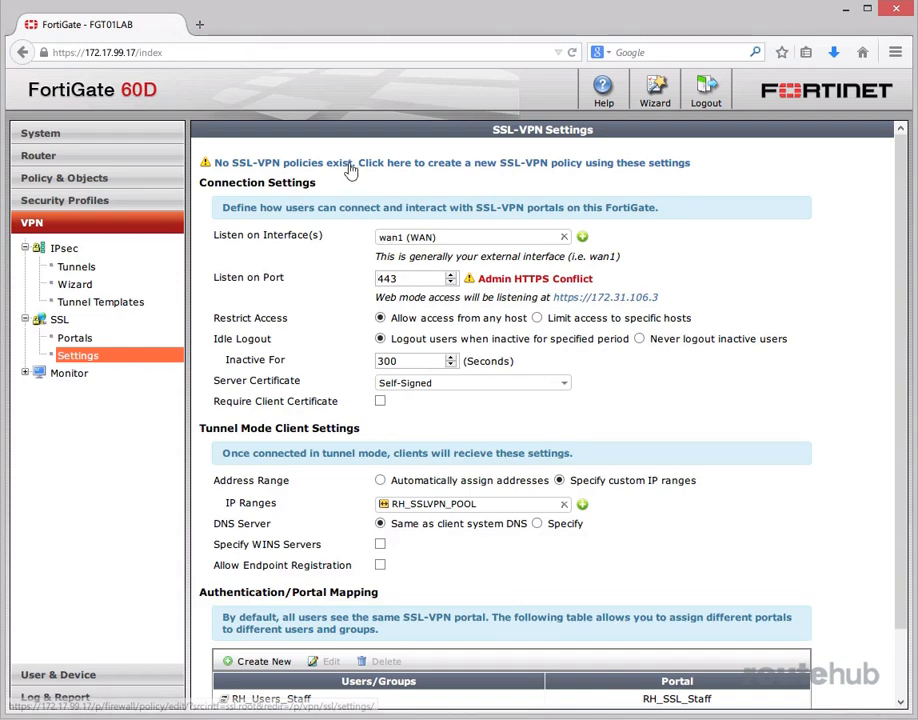
# Start a new SSL-VPN policy from these settings with outgoing interface internal (LAN) and source address RH_SSLVPN_POOL.
pyautogui.click(406, 164)
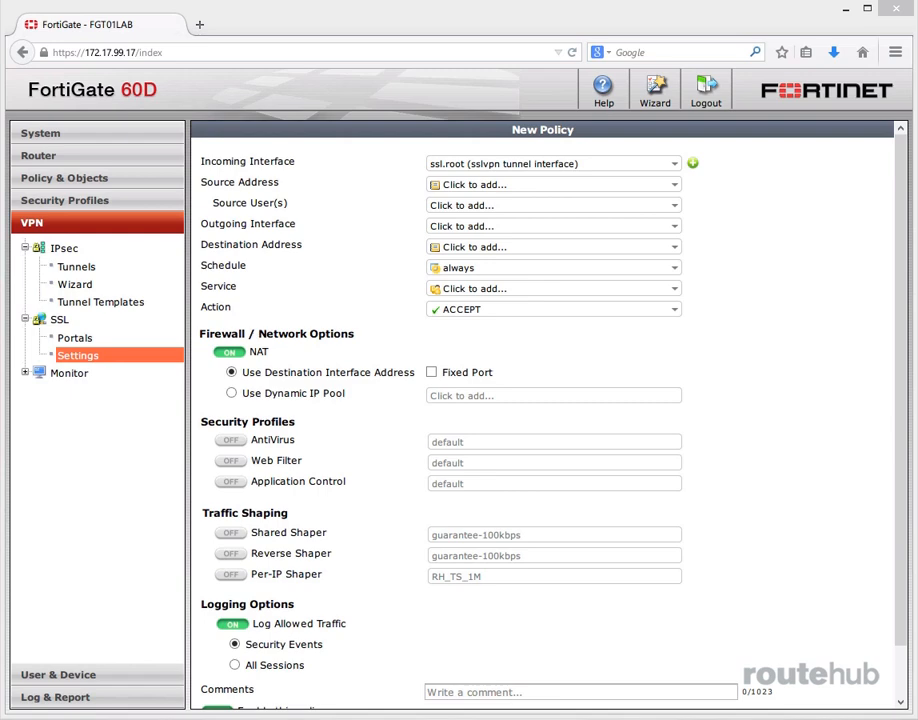
pyautogui.click(449, 226)
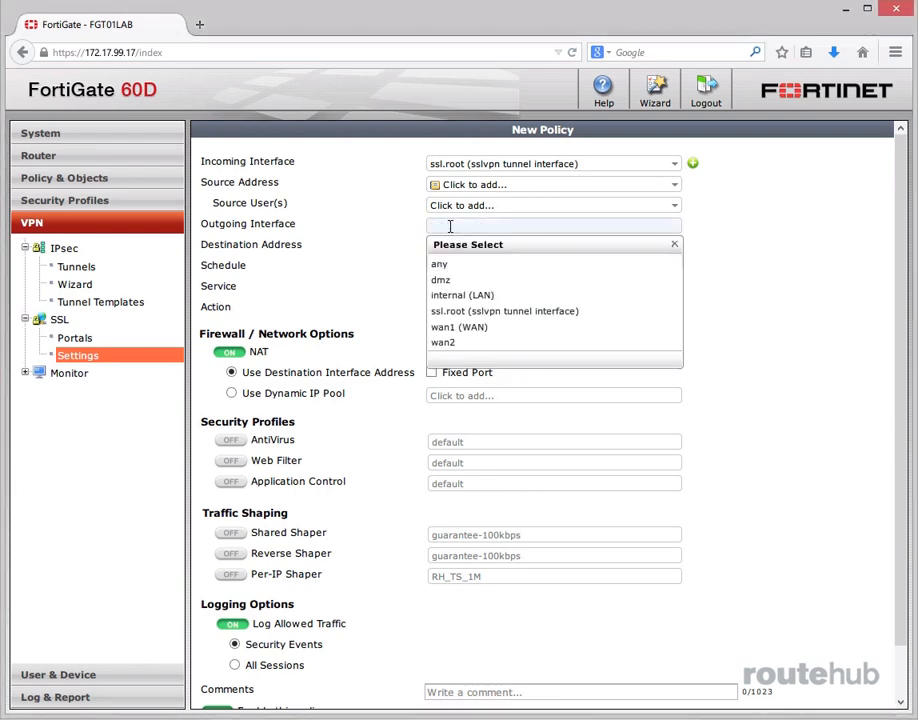
pyautogui.click(461, 294)
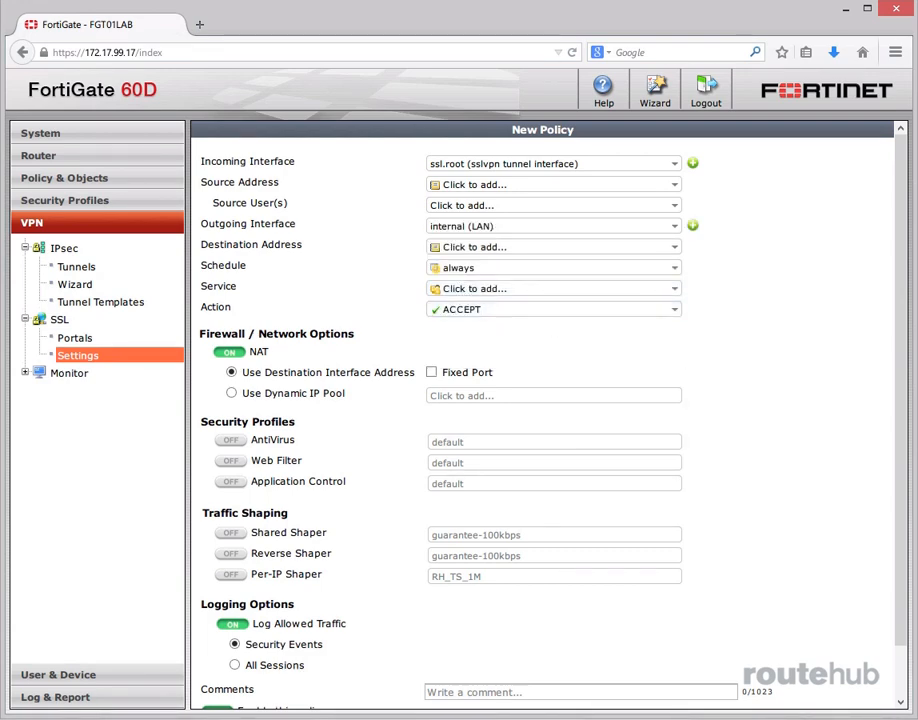
pyautogui.click(529, 186)
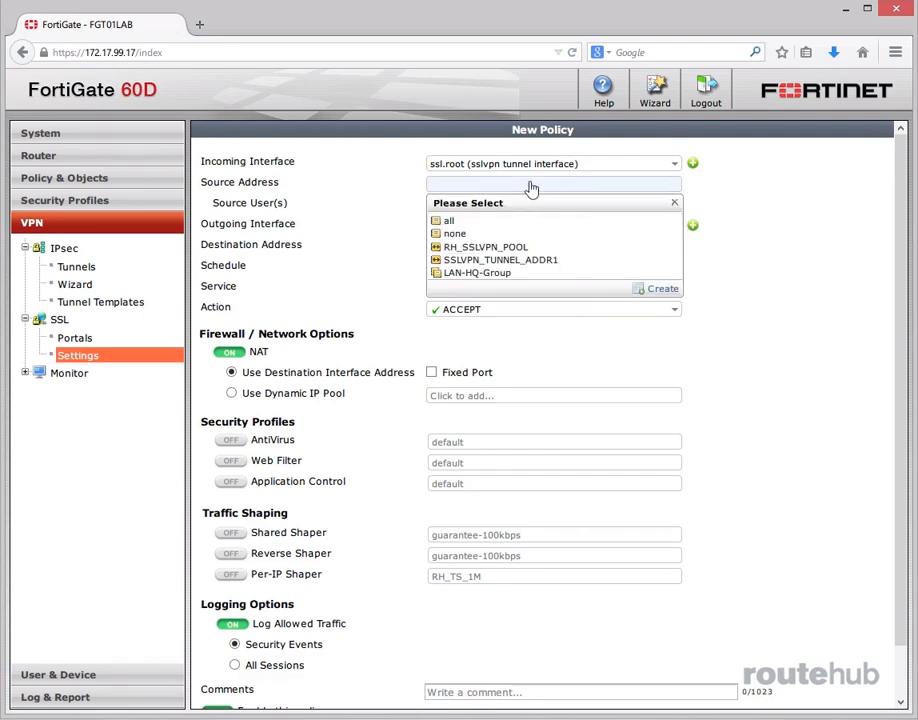
pyautogui.click(520, 246)
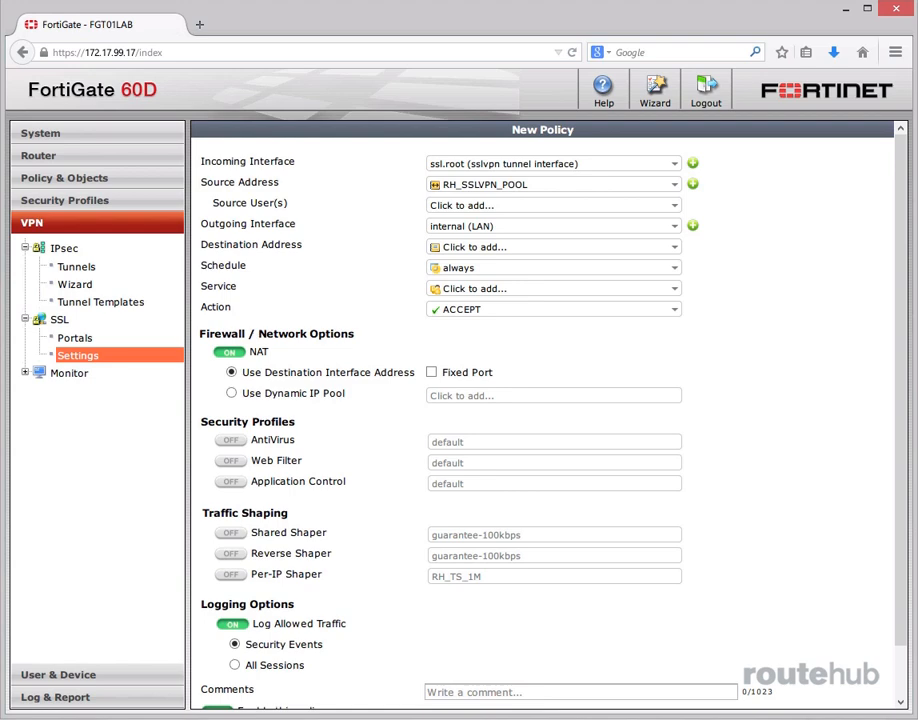
# Add the RH_Users_Contractors and RH_Users_Staff groups as the new policy's source users.
pyautogui.click(672, 206)
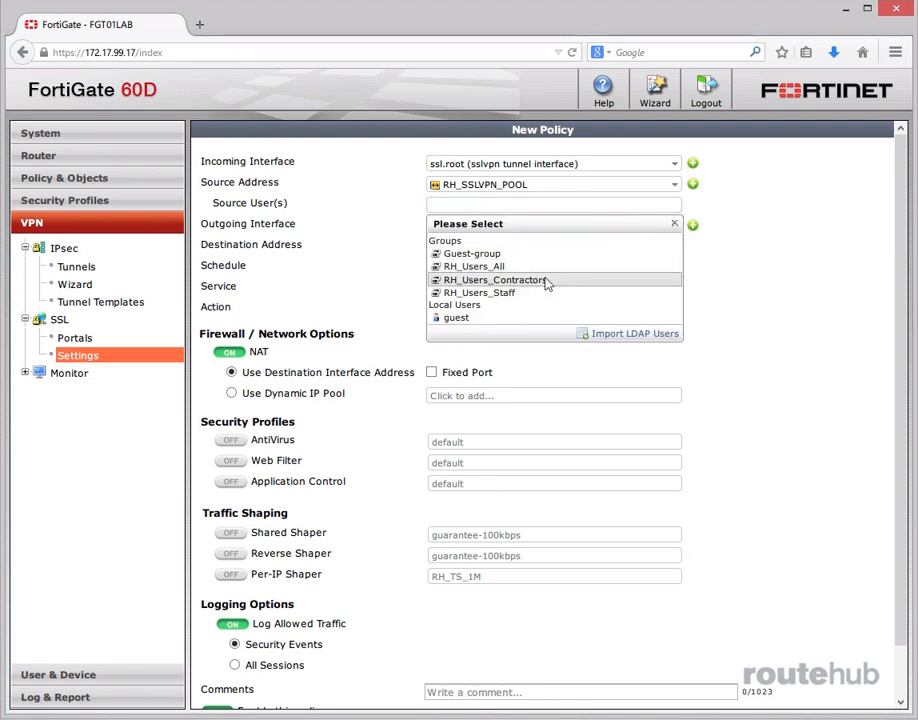
pyautogui.click(495, 280)
pyautogui.click(692, 205)
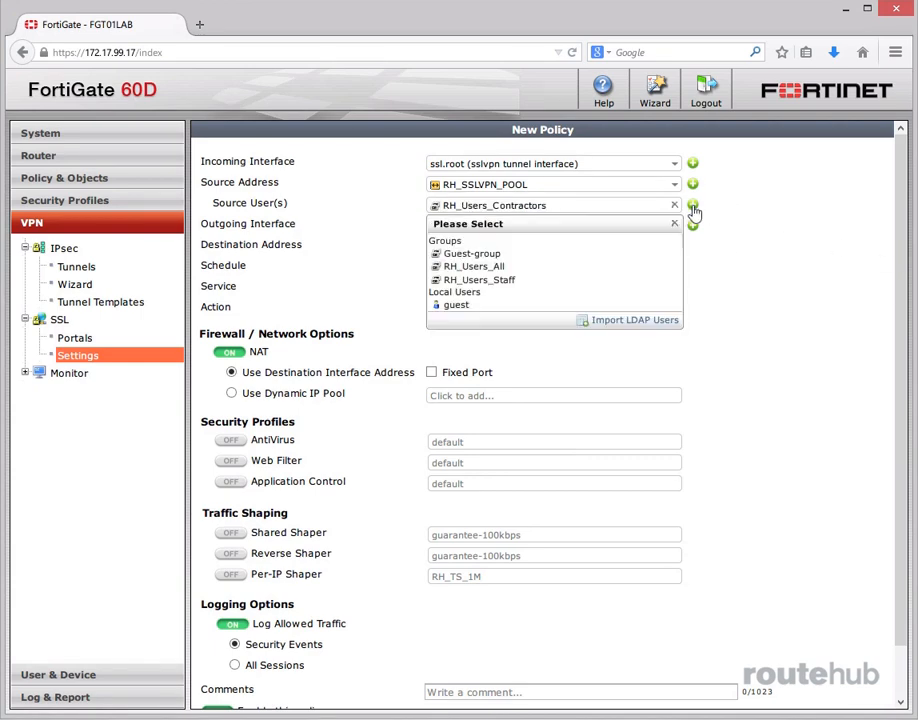
pyautogui.click(490, 281)
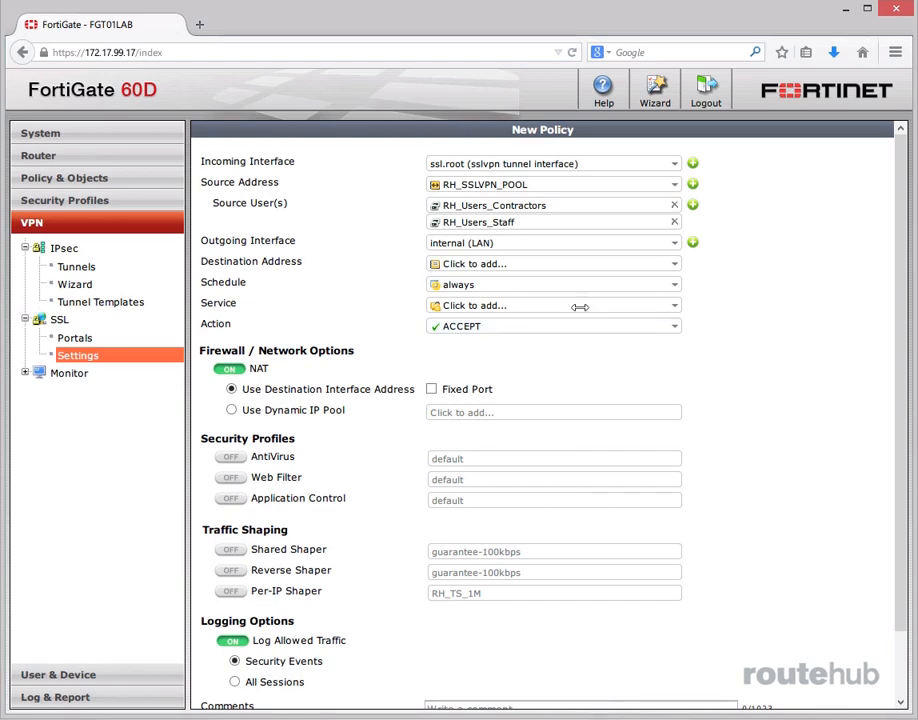
# Set the policy's destination address to LAN-HQ-Group and its service to ALL, keeping the action at ACCEPT.
pyautogui.click(508, 264)
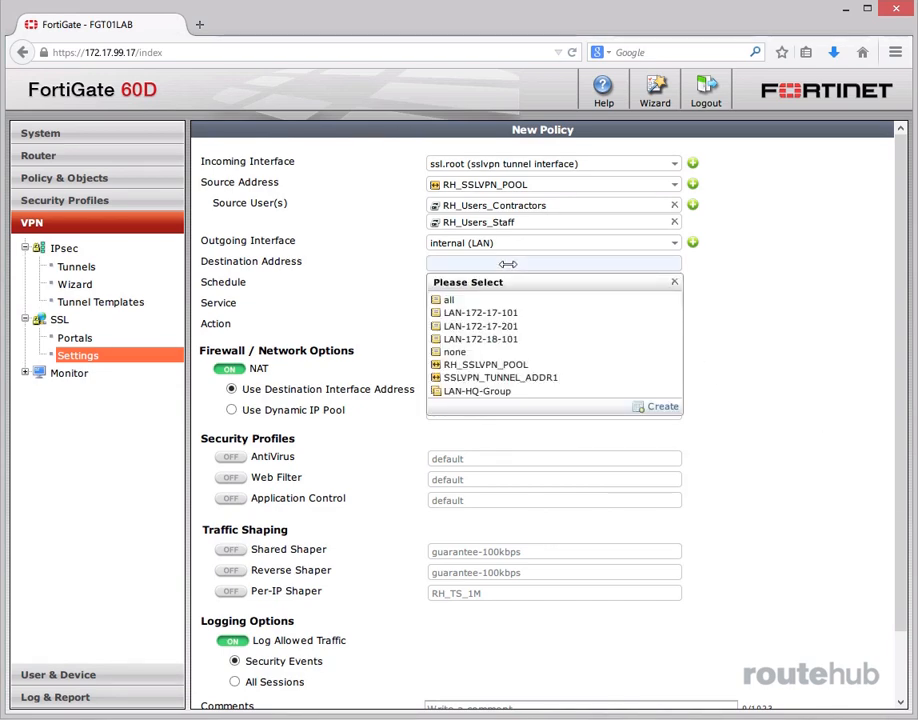
pyautogui.click(475, 391)
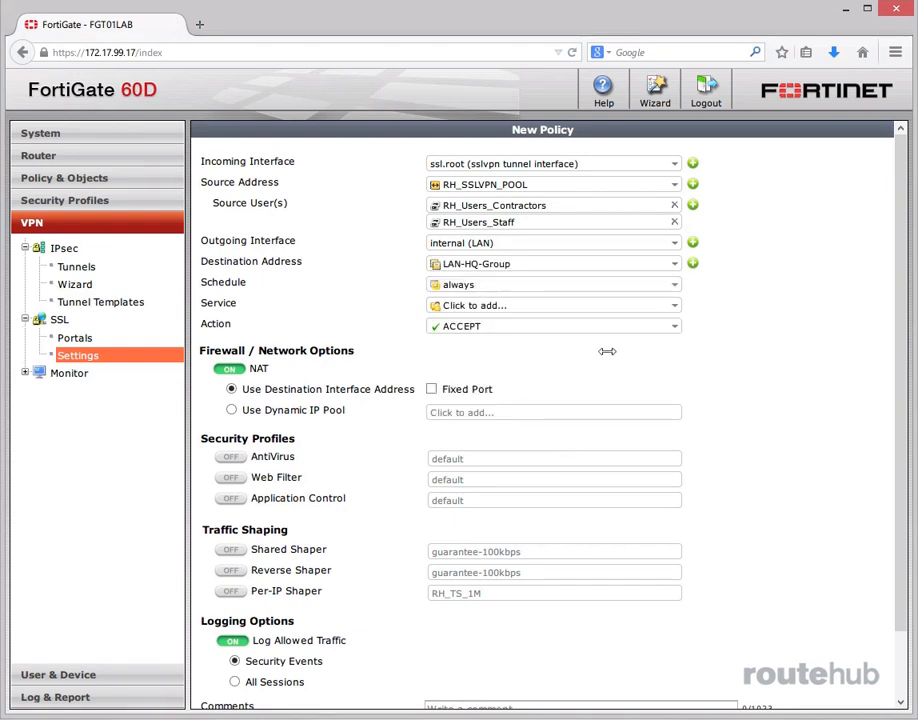
pyautogui.click(522, 305)
pyautogui.click(484, 352)
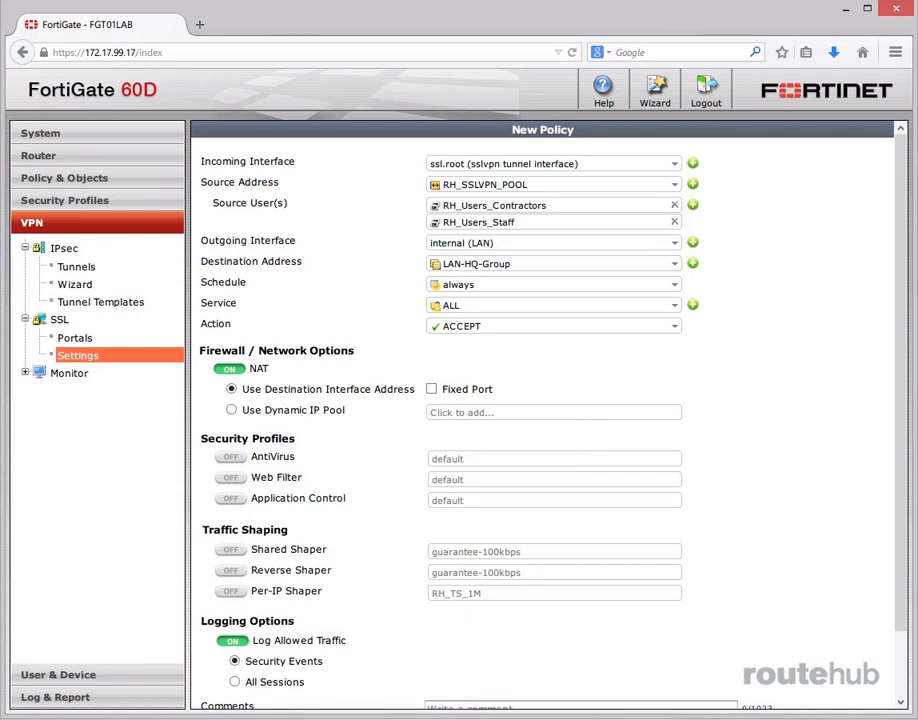
pyautogui.click(674, 333)
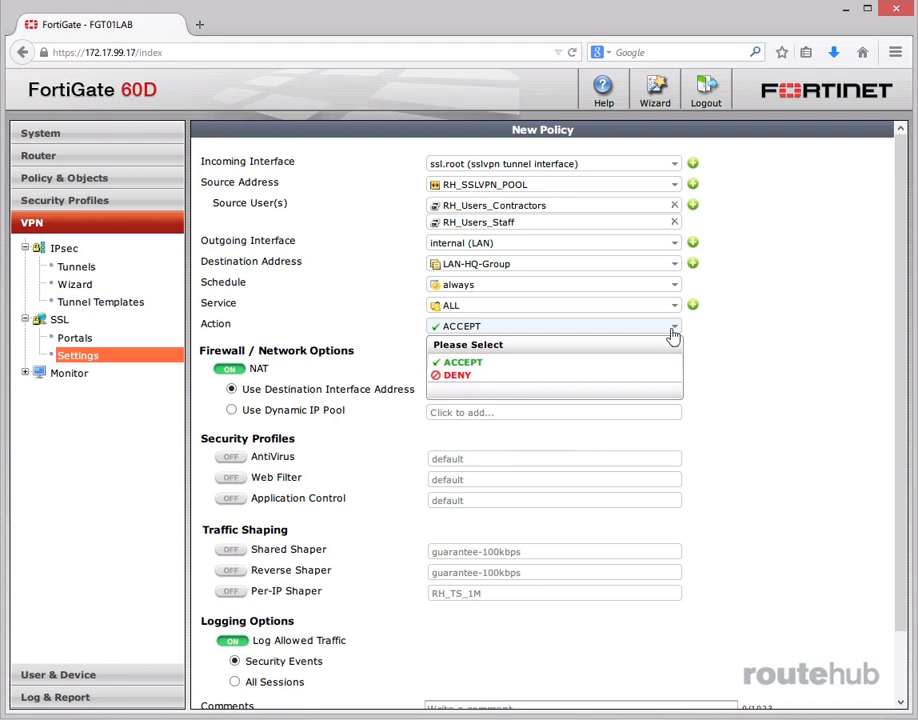
pyautogui.click(674, 333)
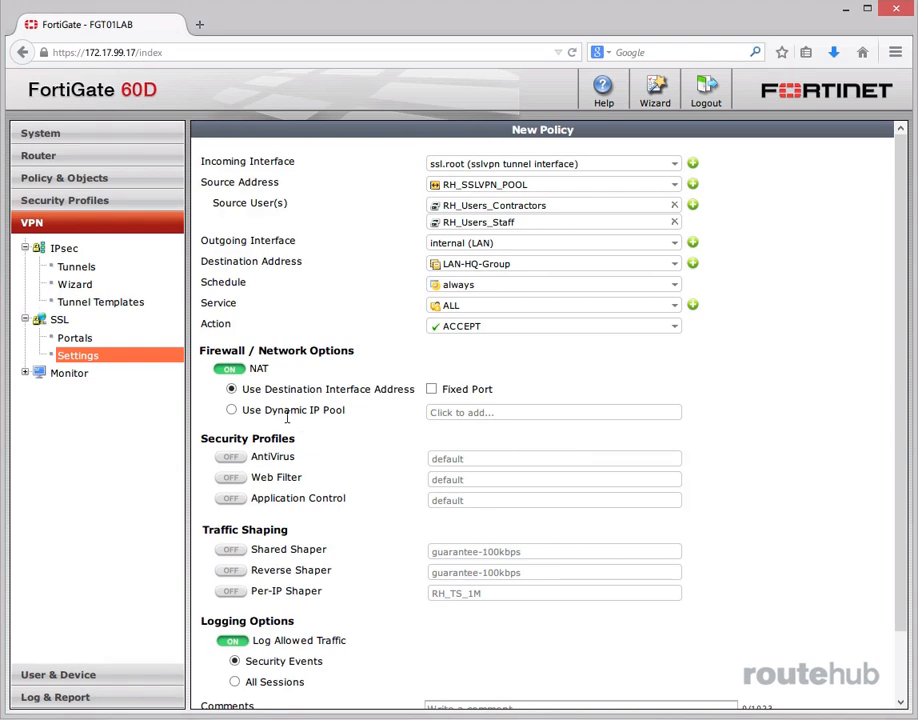
# Turn off NAT for the policy and enable AntiVirus with the RH_AVP_Employees profile.
pyautogui.click(230, 370)
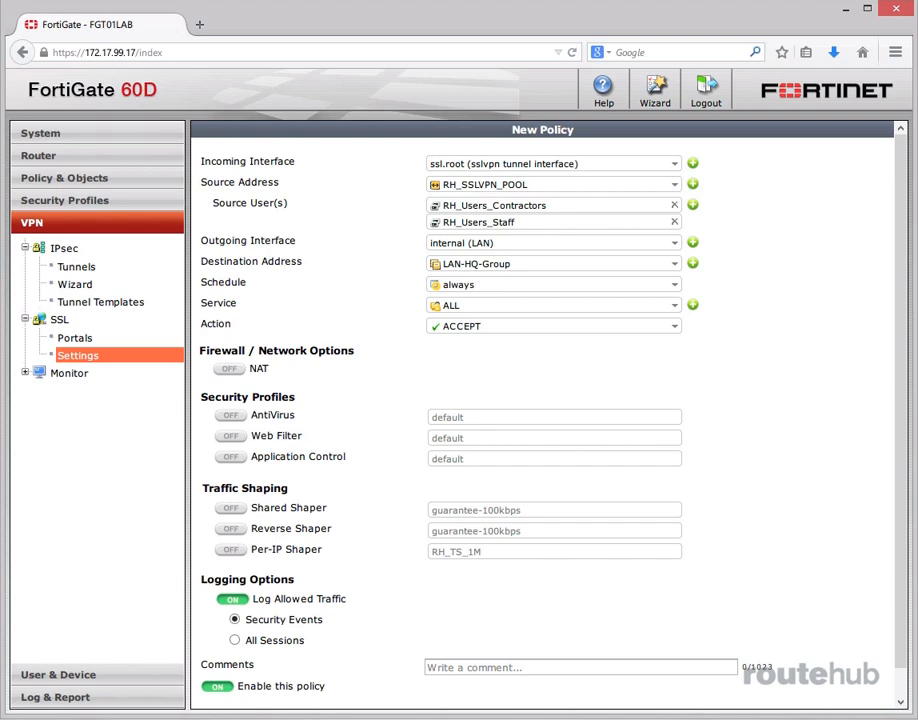
pyautogui.click(231, 415)
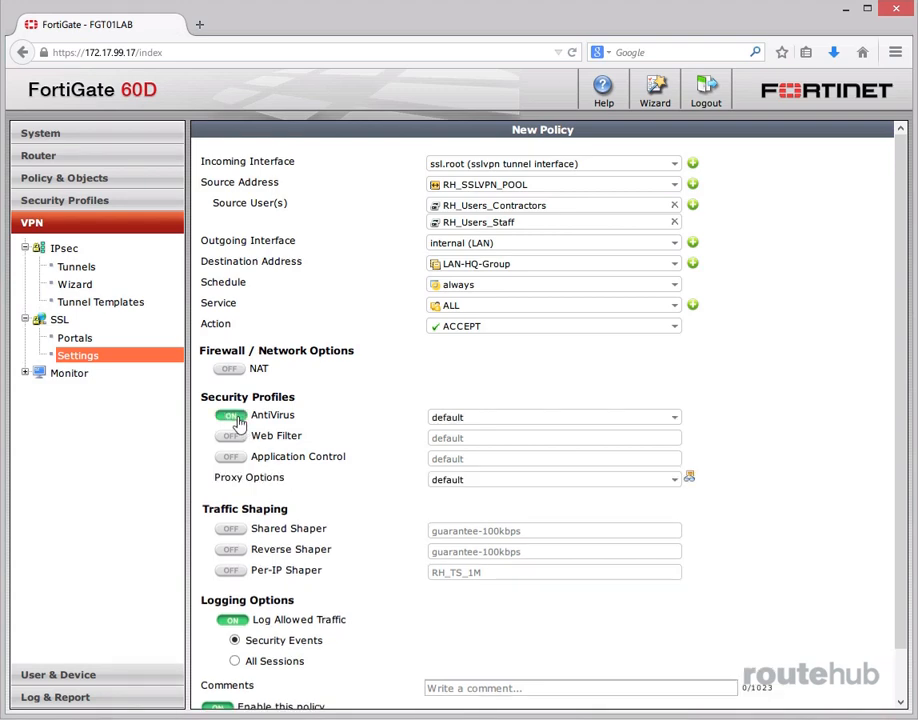
pyautogui.click(580, 417)
pyautogui.click(518, 485)
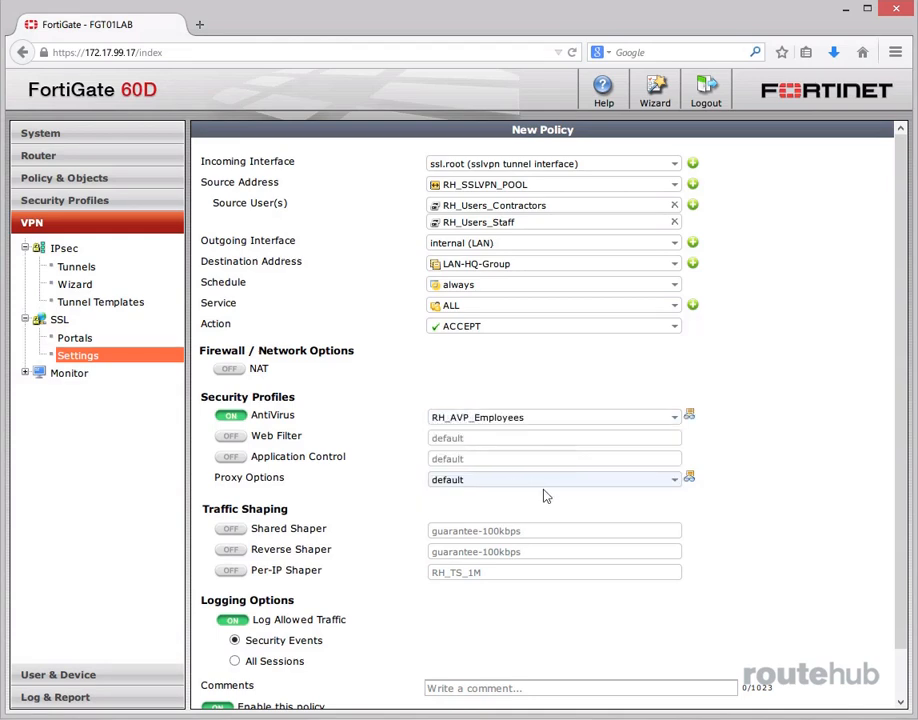